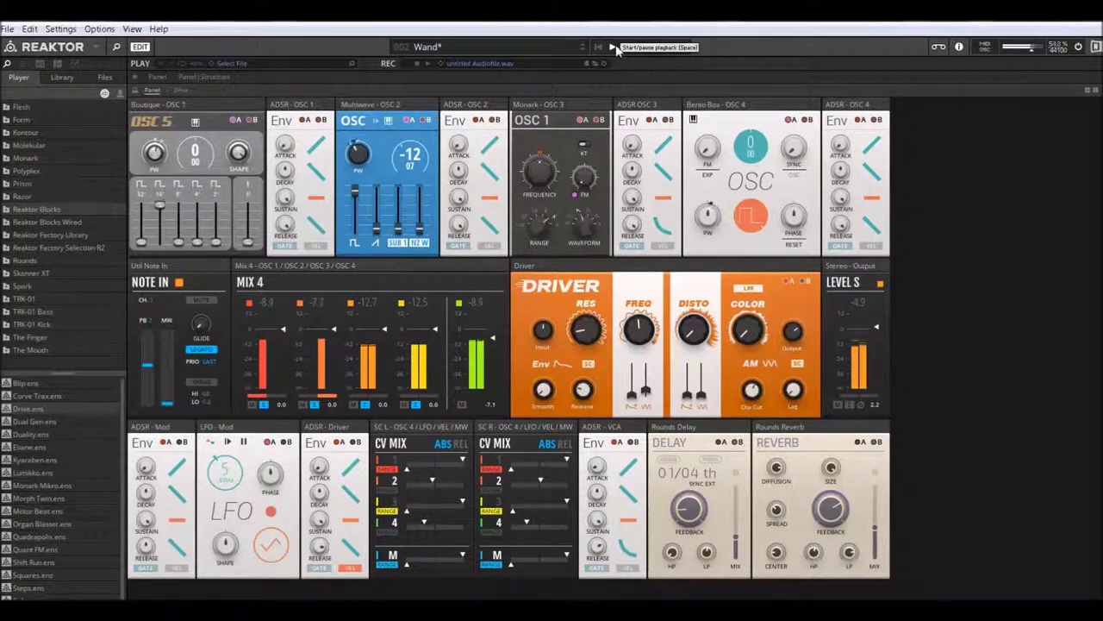
Lower the Driver's FREQ and raise its DISTO and COLOR on the Wand snapshot
left_click_drag(639, 330, 647, 418)
left_click_drag(692, 343, 752, 300)
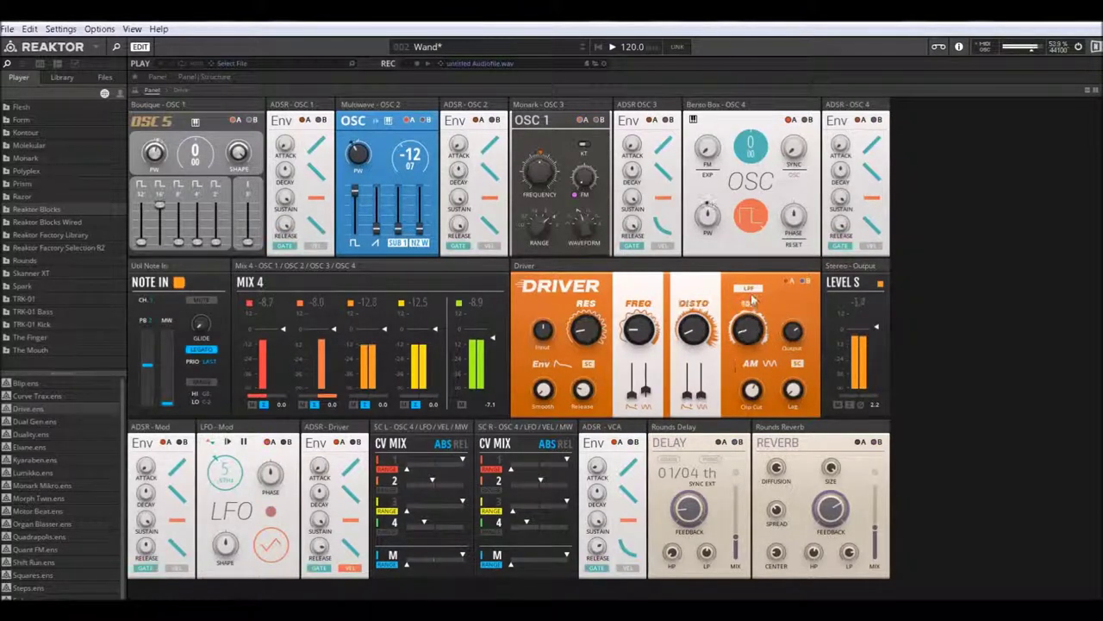
mouse_move(642, 326)
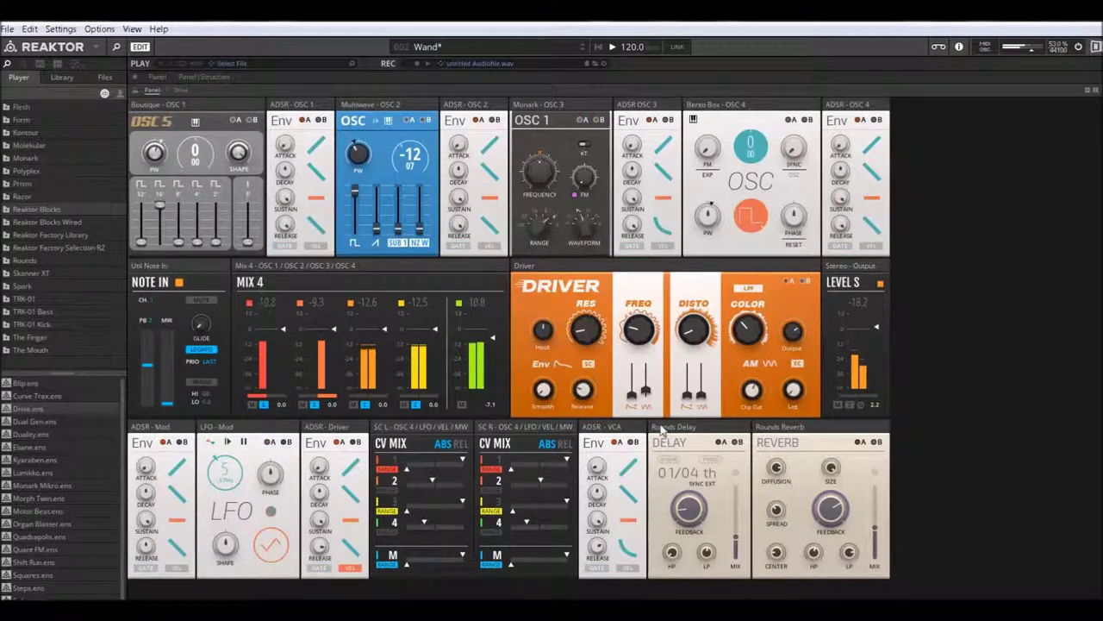
Rebalance the Multiwave oscillator's waveform levels, and adjust the Driver's input while turning down its DISTO
left_click_drag(376, 227, 377, 210)
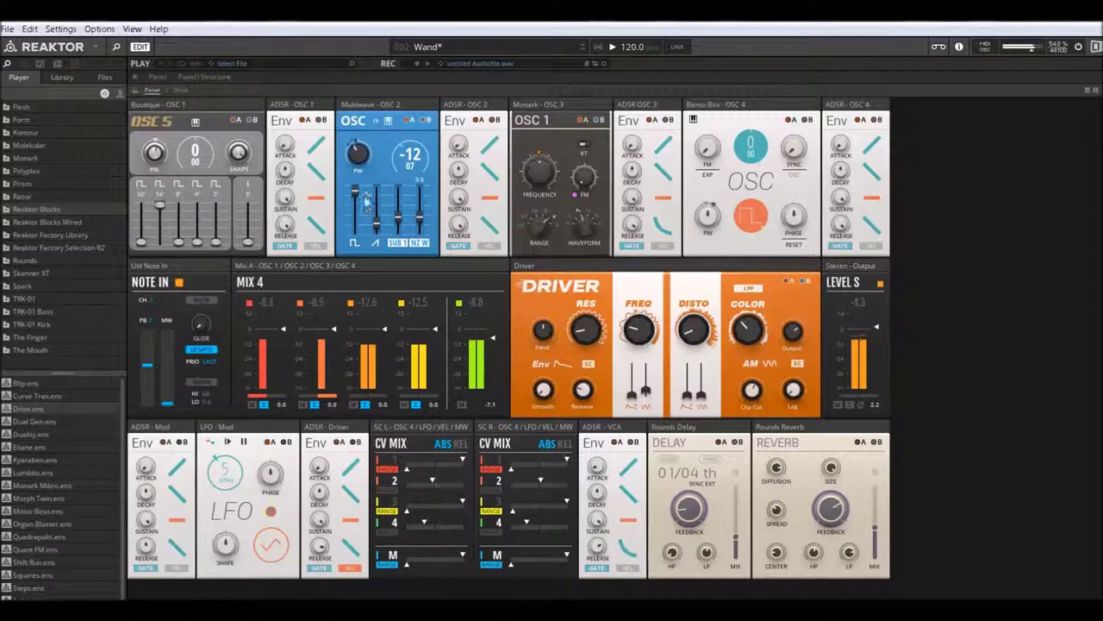
left_click_drag(543, 330, 572, 374)
left_click_drag(692, 333, 710, 364)
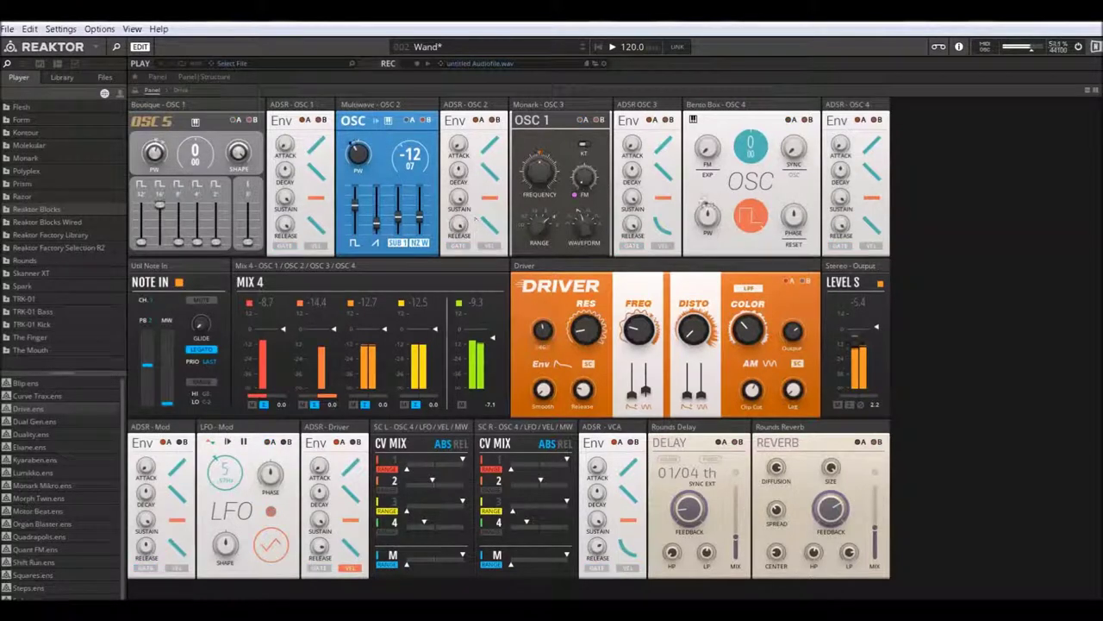
Load the Rapture Control snapshot and lower the Driver's FREQ to about its middle setting
left_click(518, 50)
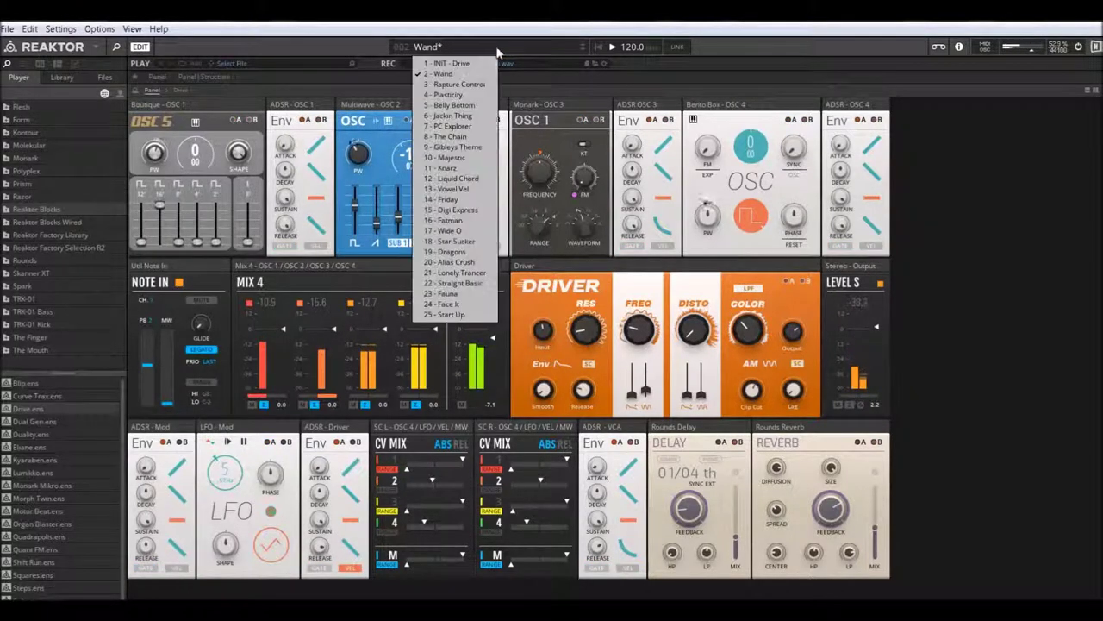
left_click(447, 85)
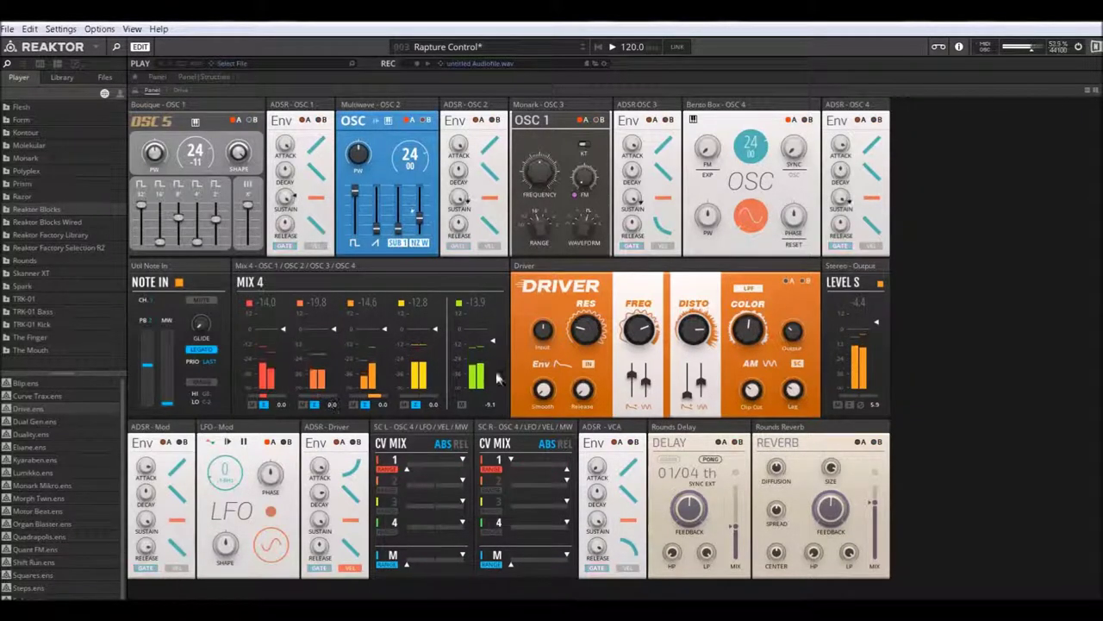
left_click_drag(634, 331, 644, 371)
Retune the Monark oscillator's frequency and raise the Boutique oscillator's 4' level
left_click_drag(527, 173, 553, 233)
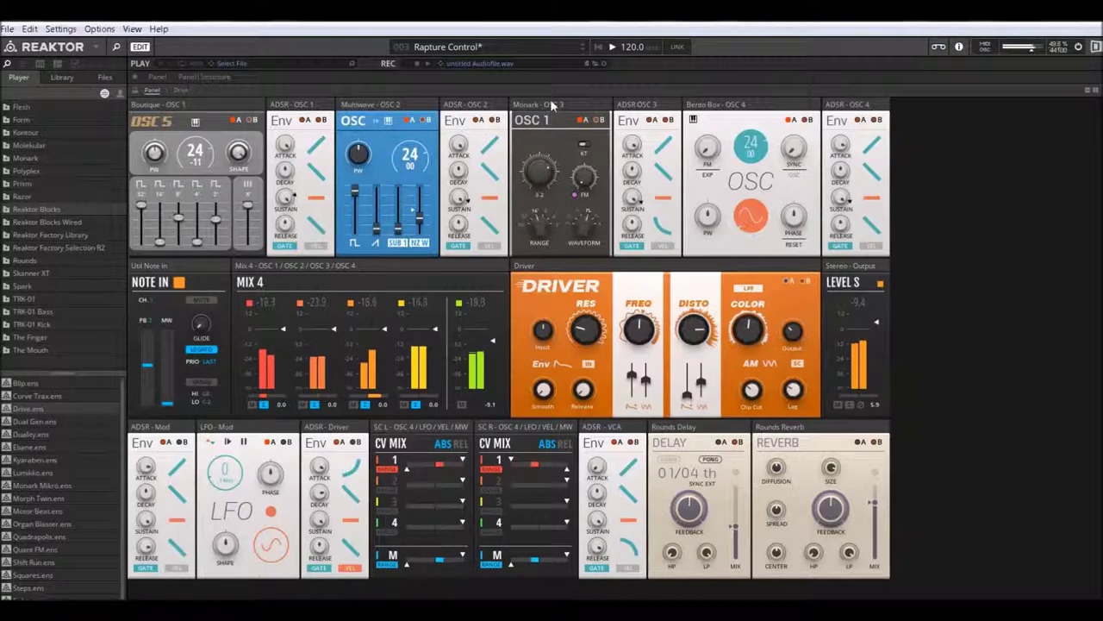
left_click_drag(543, 188, 542, 179)
left_click_drag(552, 222, 556, 250)
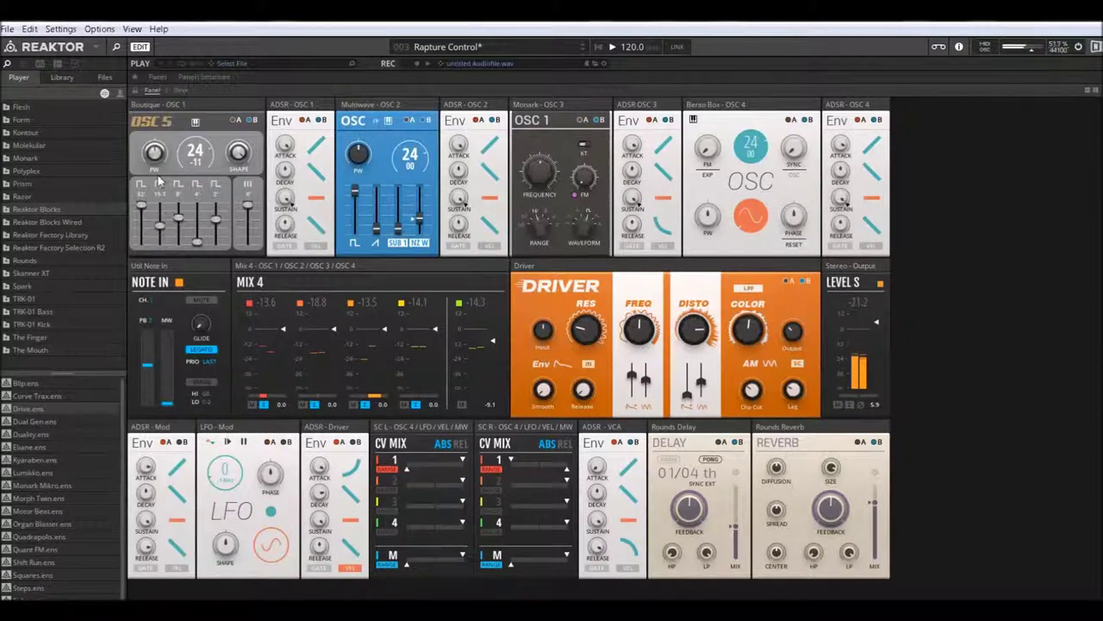
left_click_drag(197, 243, 197, 228)
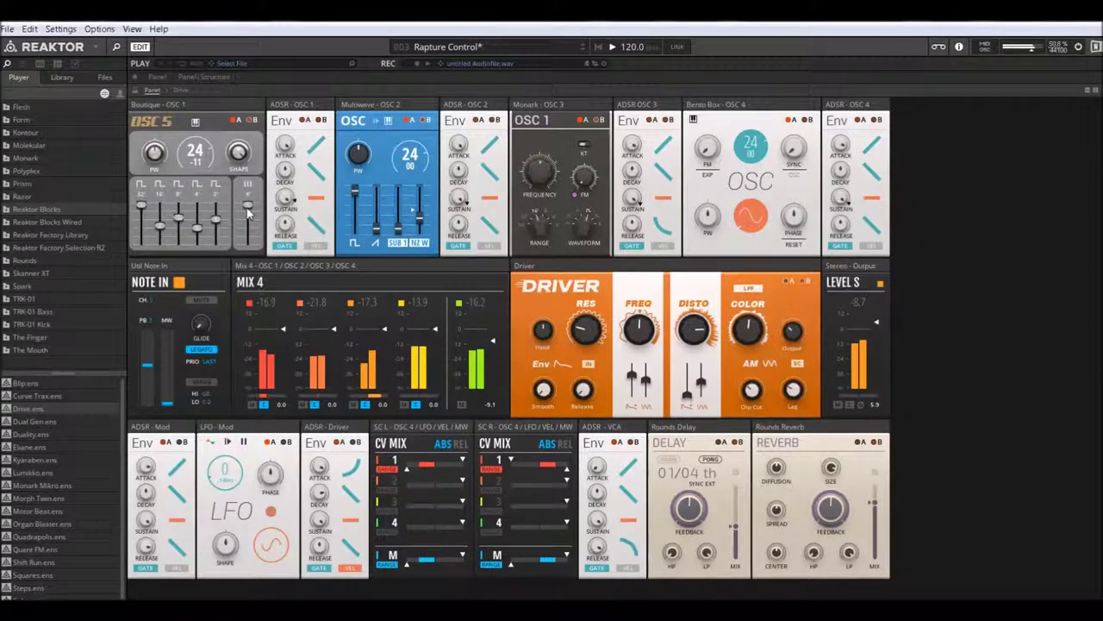
Load the Plasticity snapshot and raise the Boutique's 16', 8', 4' and 2' levels plus the Multiwave's saw and sub levels
left_click(584, 51)
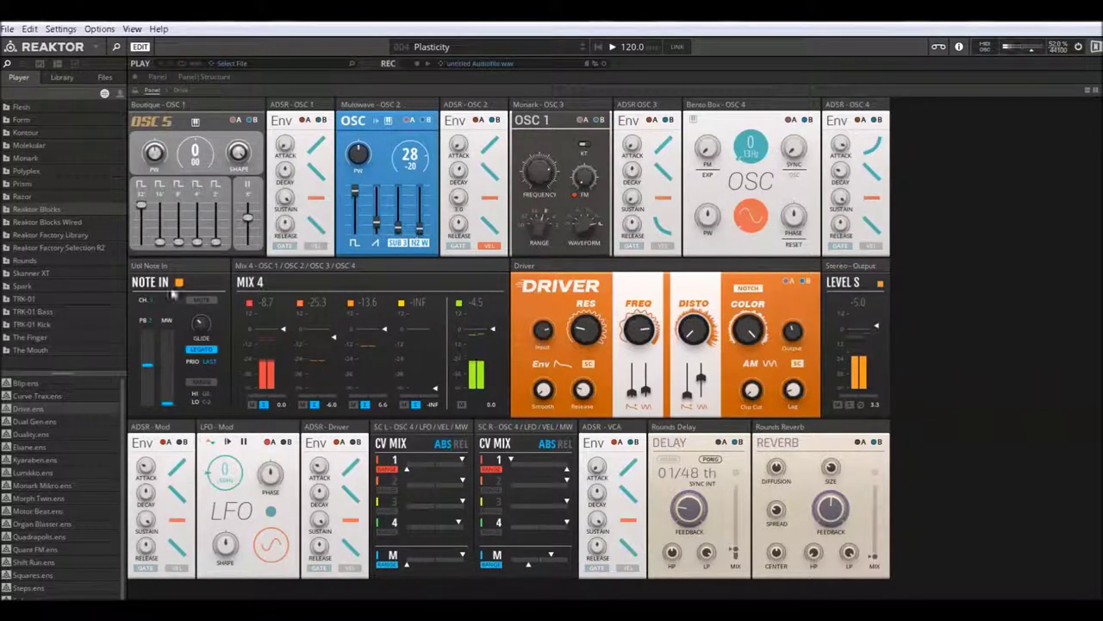
left_click_drag(159, 243, 178, 195)
left_click_drag(179, 243, 180, 196)
mouse_move(197, 242)
left_mouse_down()
mouse_move(203, 144)
mouse_move(217, 226)
mouse_move(221, 191)
mouse_move(217, 241)
left_mouse_up()
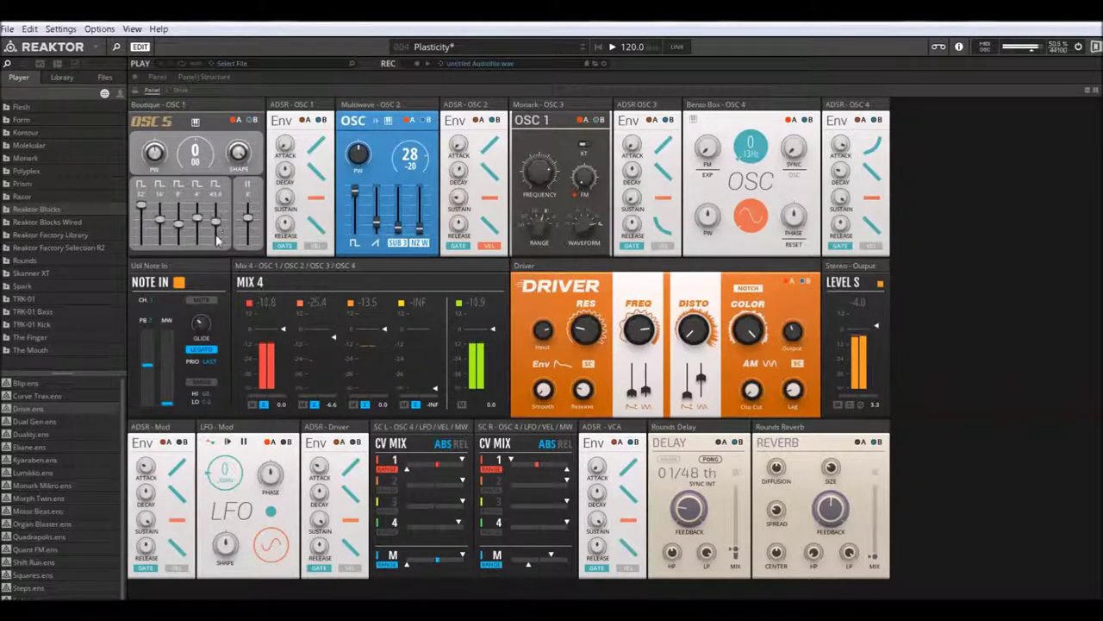
mouse_move(376, 233)
left_mouse_down()
mouse_move(377, 207)
mouse_move(398, 224)
mouse_move(420, 170)
left_mouse_up()
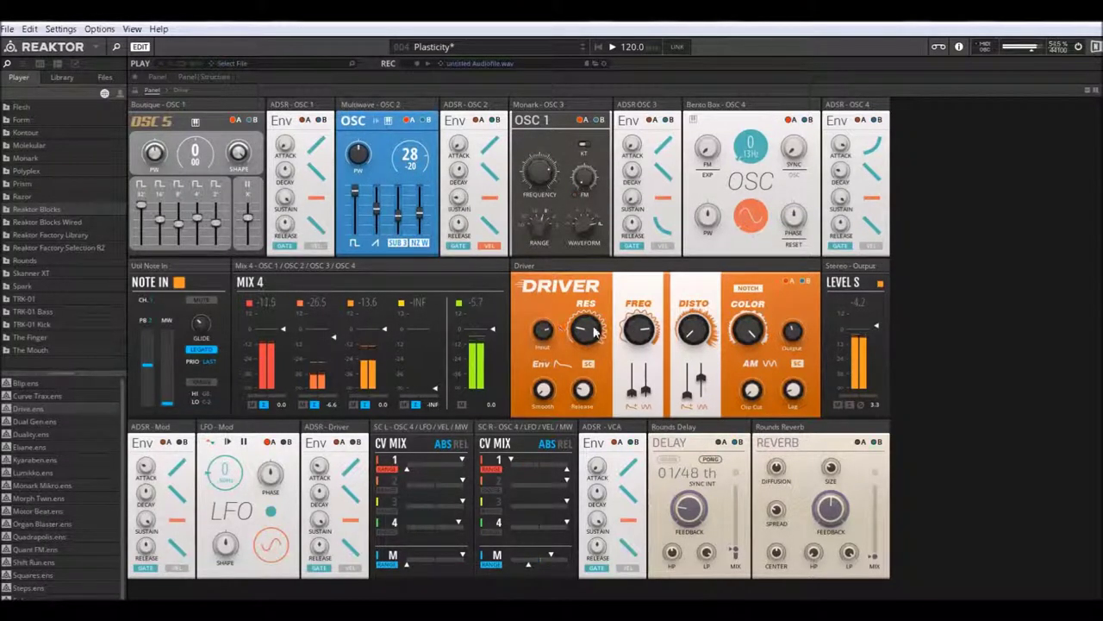
Set the Driver's RES to 0 and retune the Monark oscillator's frequency
left_click_drag(593, 331, 606, 411)
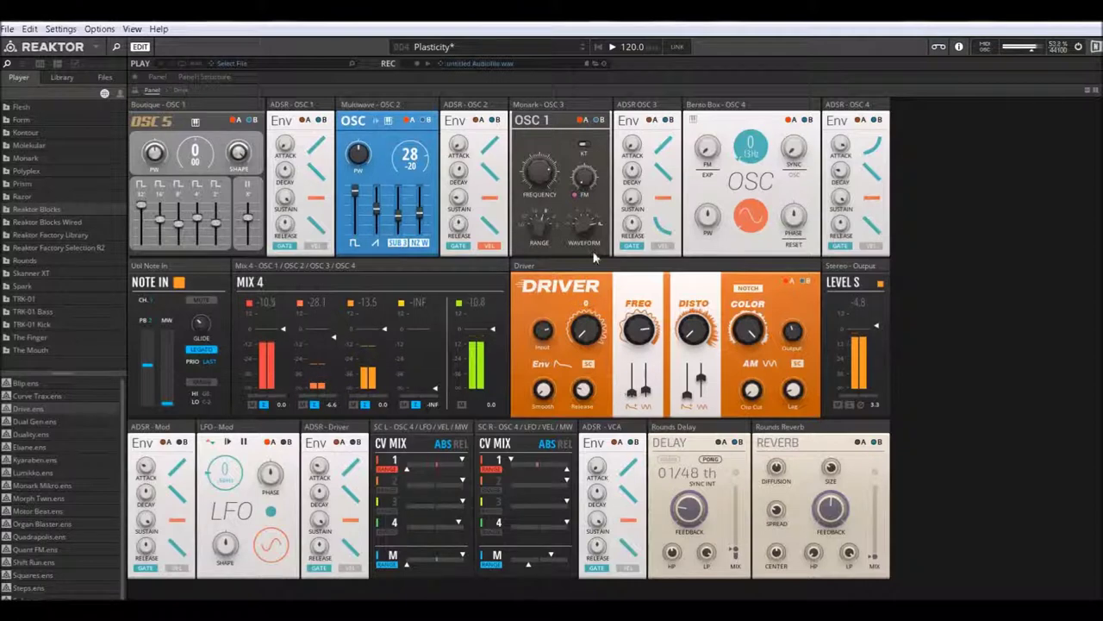
left_click_drag(540, 174, 545, 228)
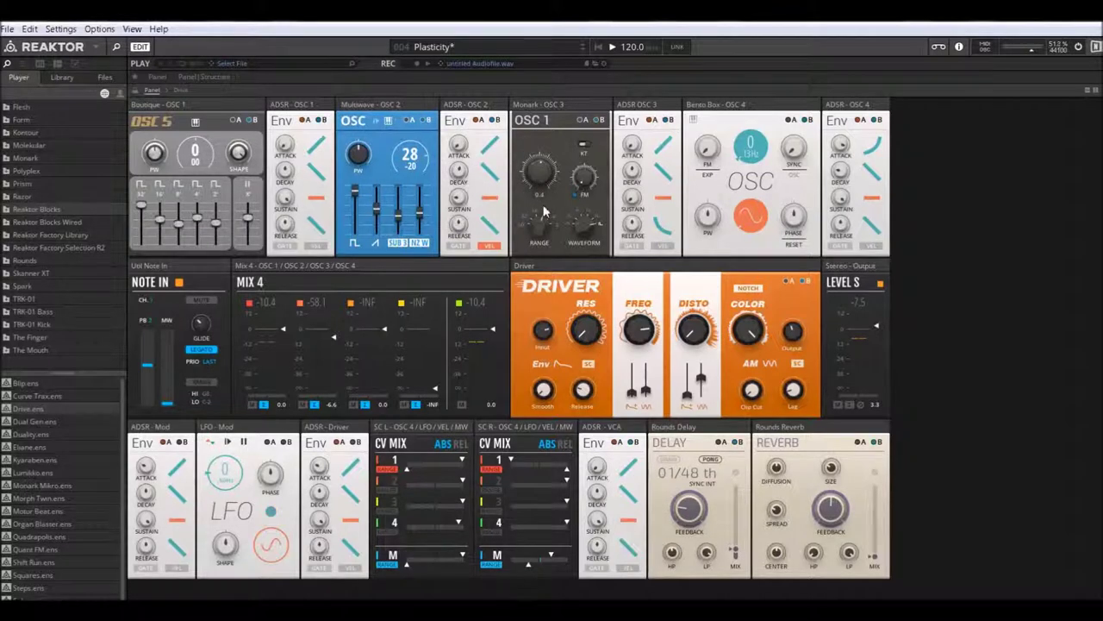
Load the Belly Bottom snapshot, then retune the Monark oscillator's frequency and increase the Multiwave's pulse width
left_click(584, 52)
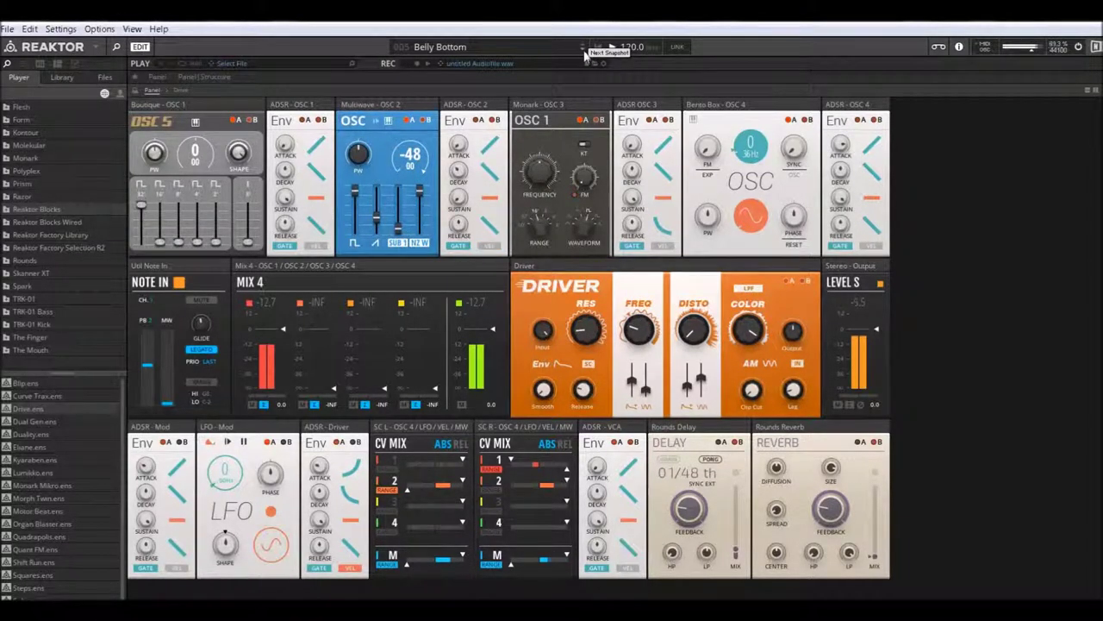
mouse_move(539, 171)
left_mouse_down()
mouse_move(537, 72)
mouse_move(541, 172)
left_mouse_up()
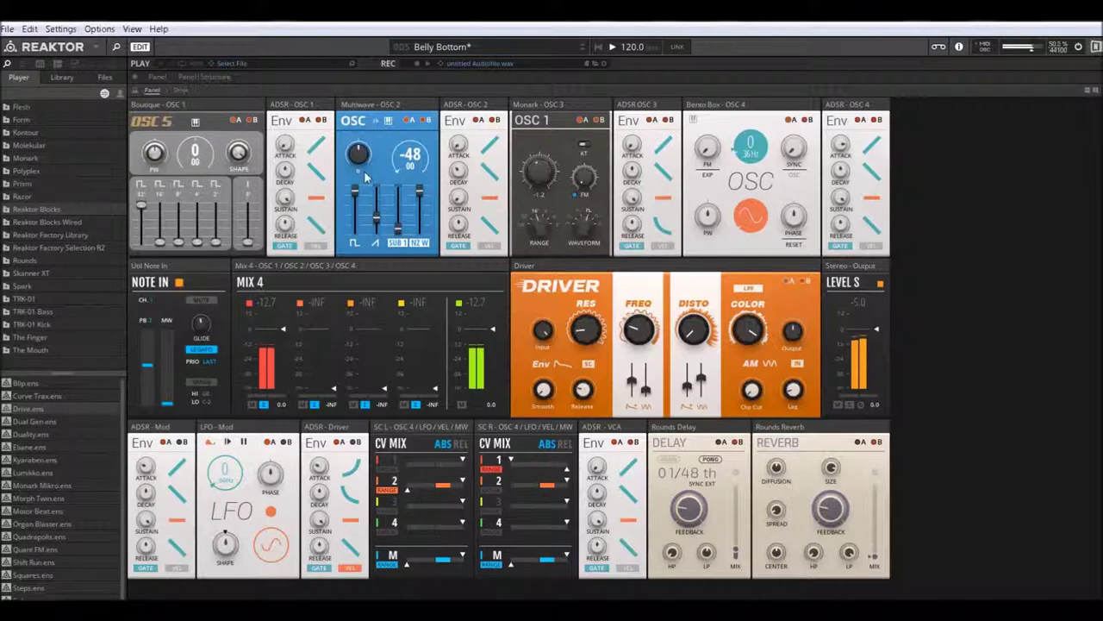
left_click_drag(361, 156, 362, 115)
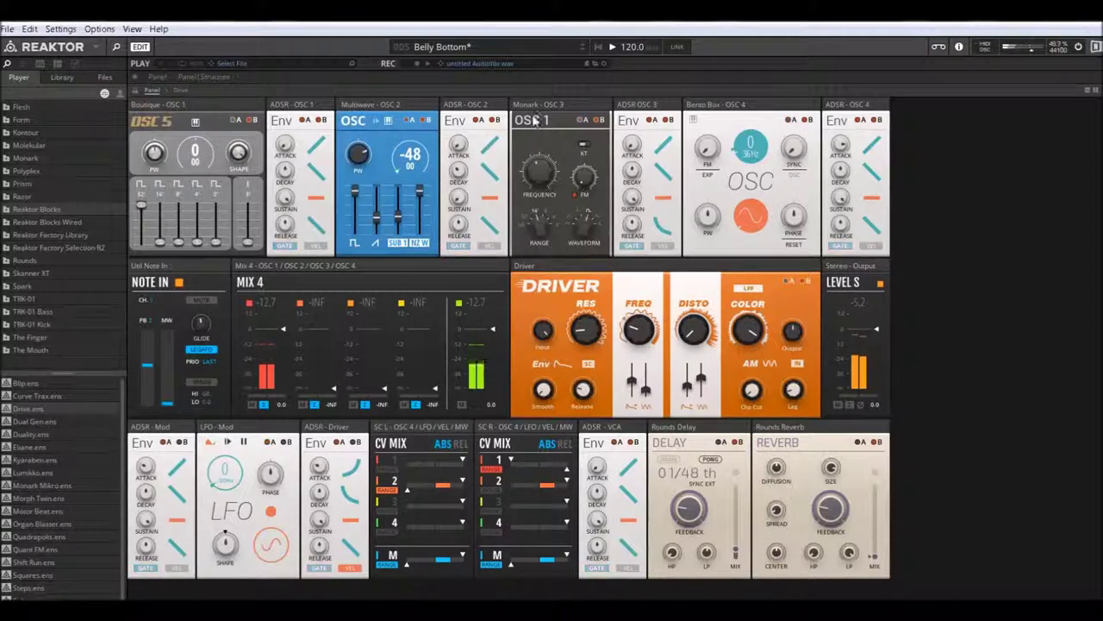
Load the Jackin Thing snapshot, tune the Bento Box oscillator to 3 semitones and adjust the Monark's frequency
left_click(583, 47)
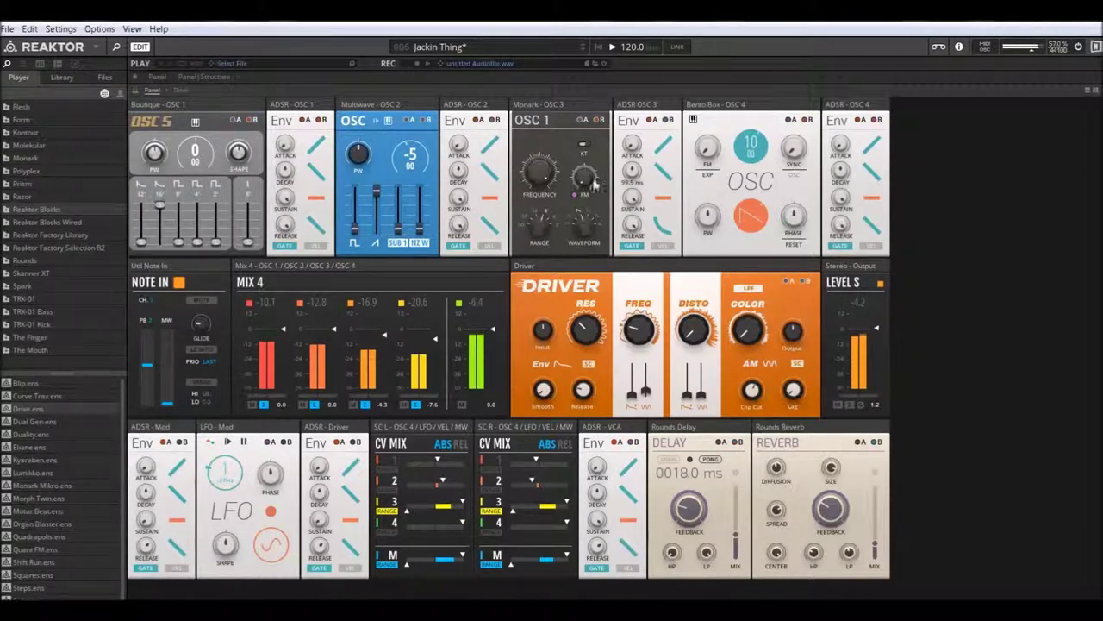
left_click_drag(747, 162, 753, 158)
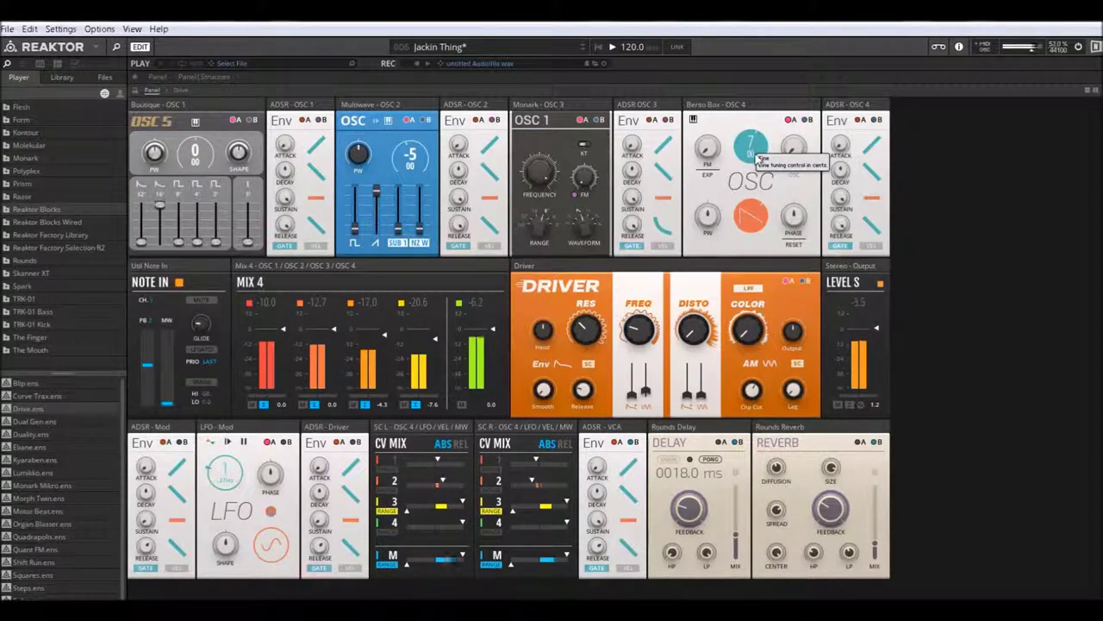
left_click_drag(755, 152, 751, 170)
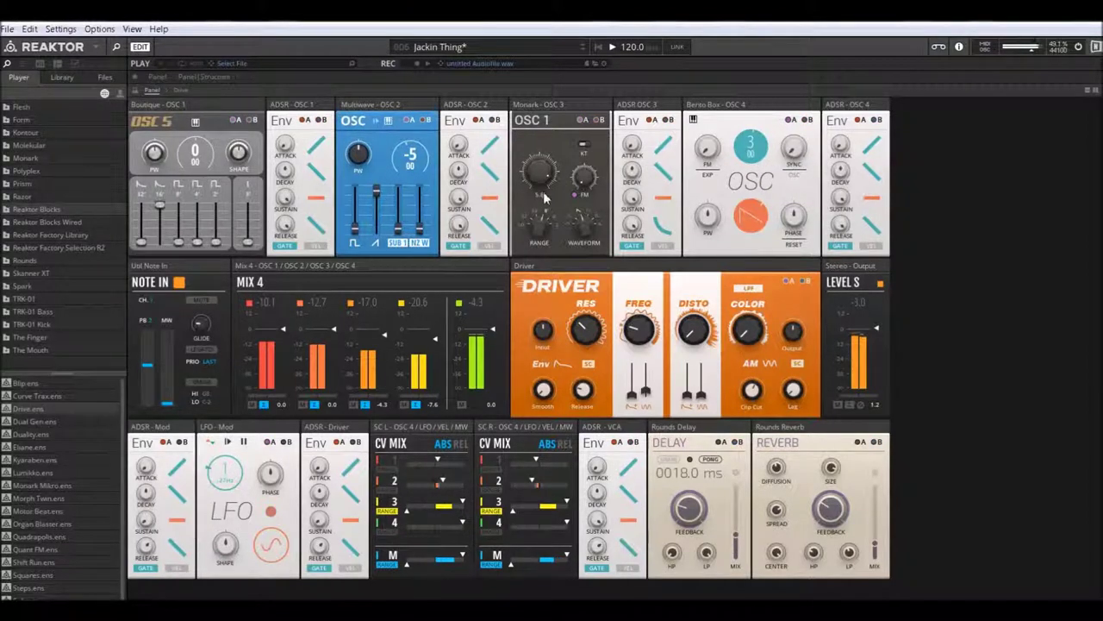
left_click_drag(552, 205, 551, 181)
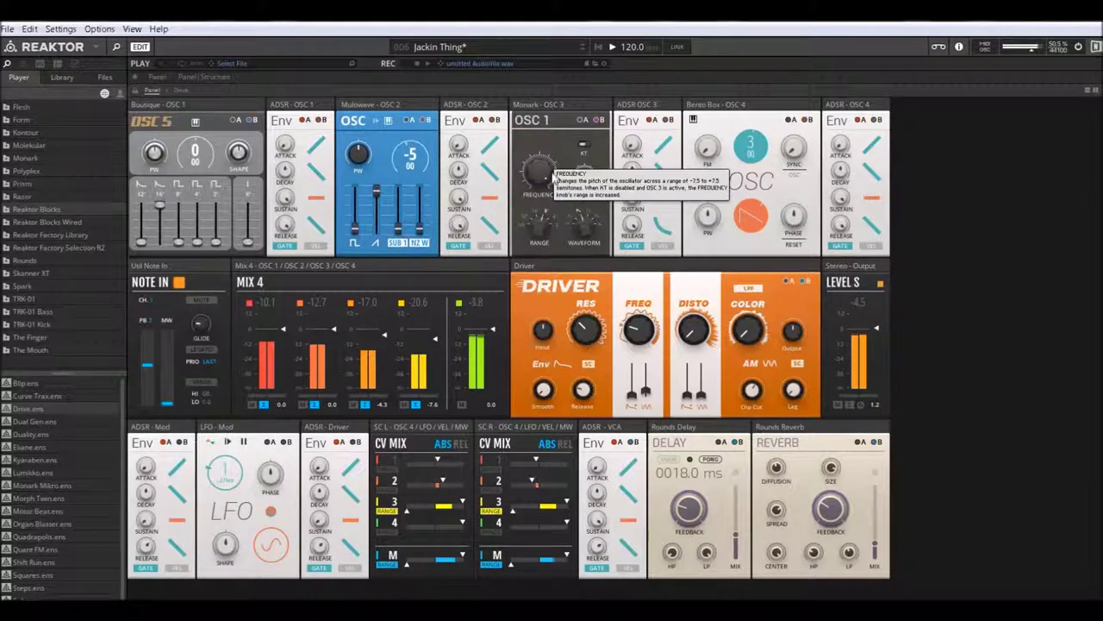
Raise the Multiwave's sub and pulse levels and the Boutique's 8', 4', 2' and 32' levels
left_click_drag(397, 227, 389, 181)
left_click_drag(356, 229, 354, 187)
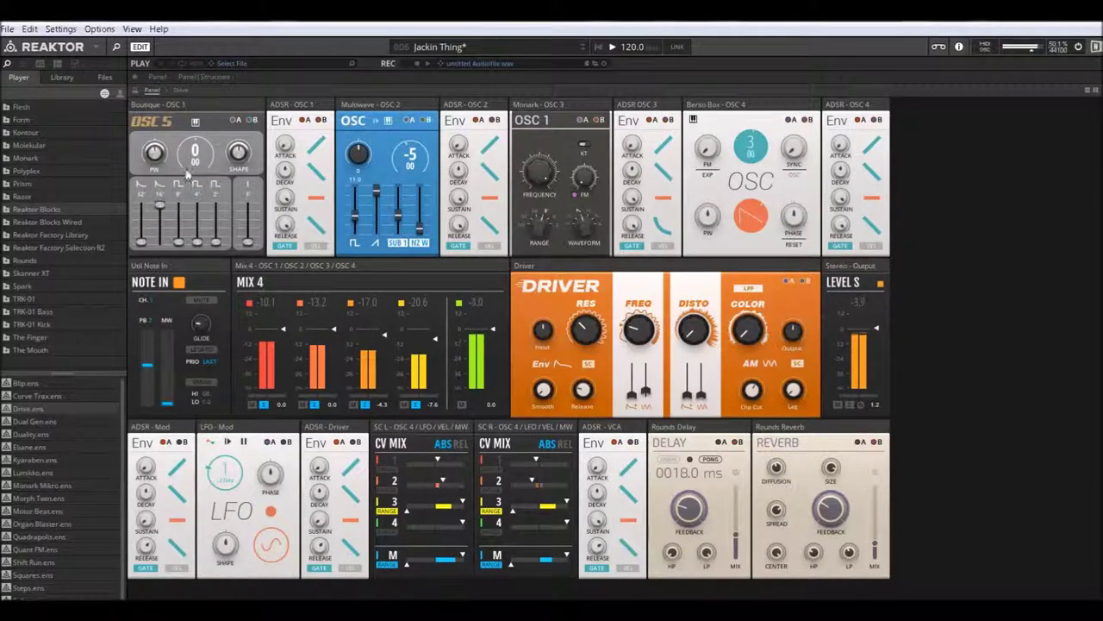
left_click_drag(180, 243, 180, 184)
left_click_drag(195, 240, 205, 171)
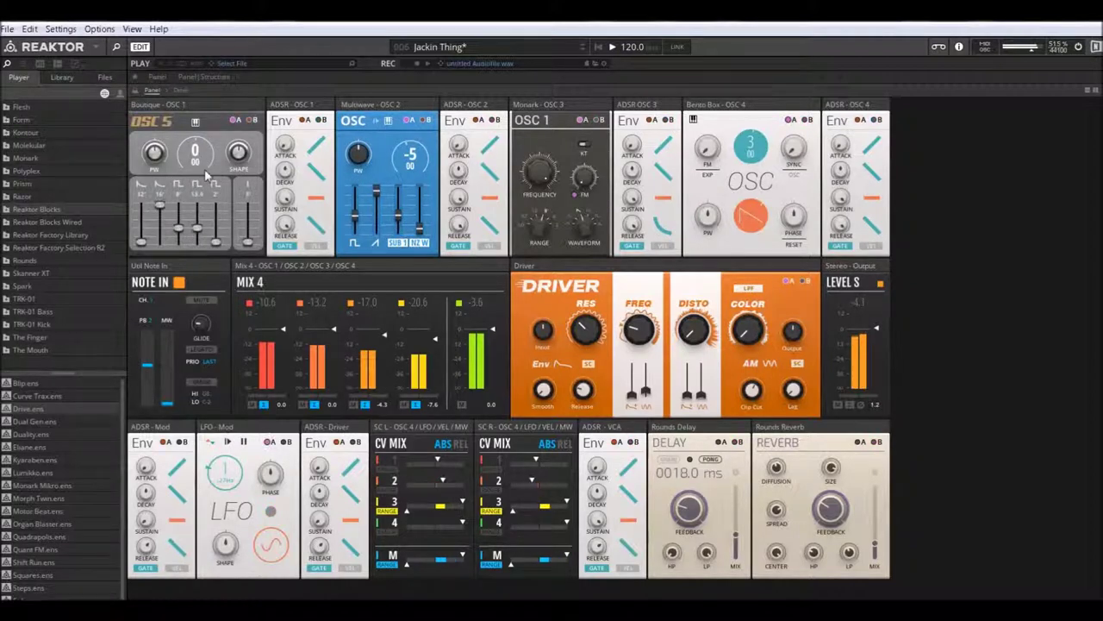
left_click_drag(213, 246, 215, 229)
left_click_drag(141, 242, 140, 223)
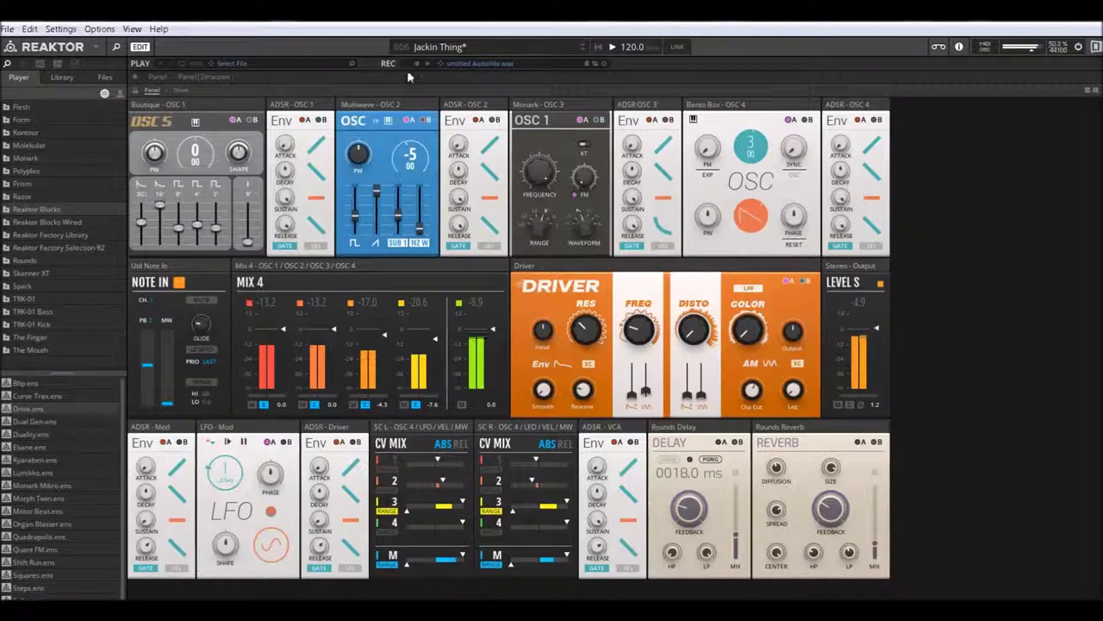
Load the PC Explorer snapshot, followed by The Chain
left_click(583, 50)
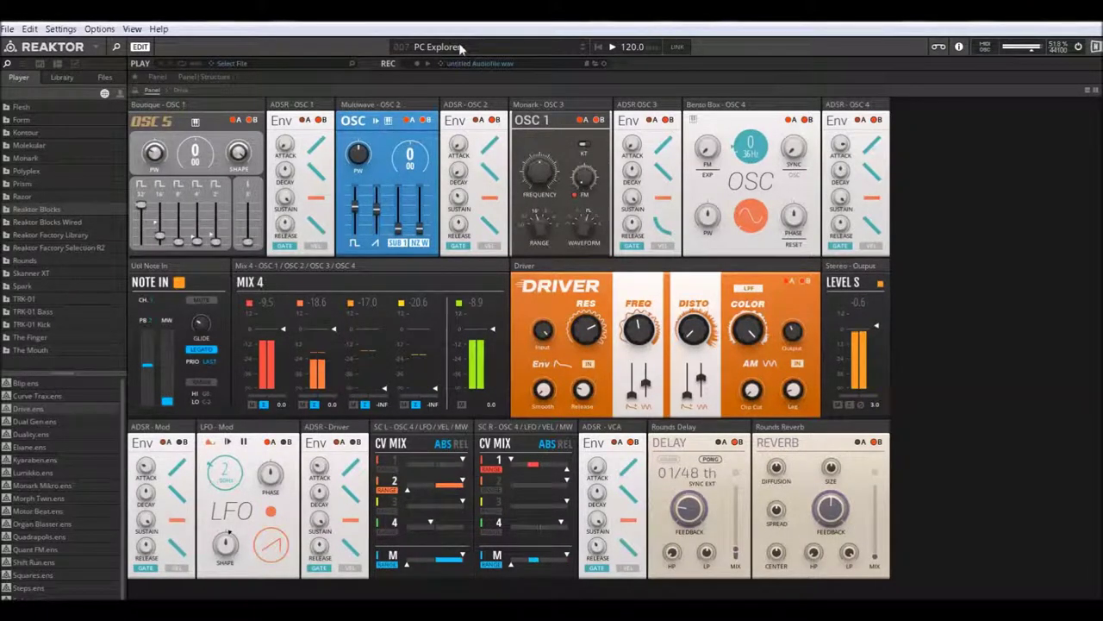
left_click(433, 50)
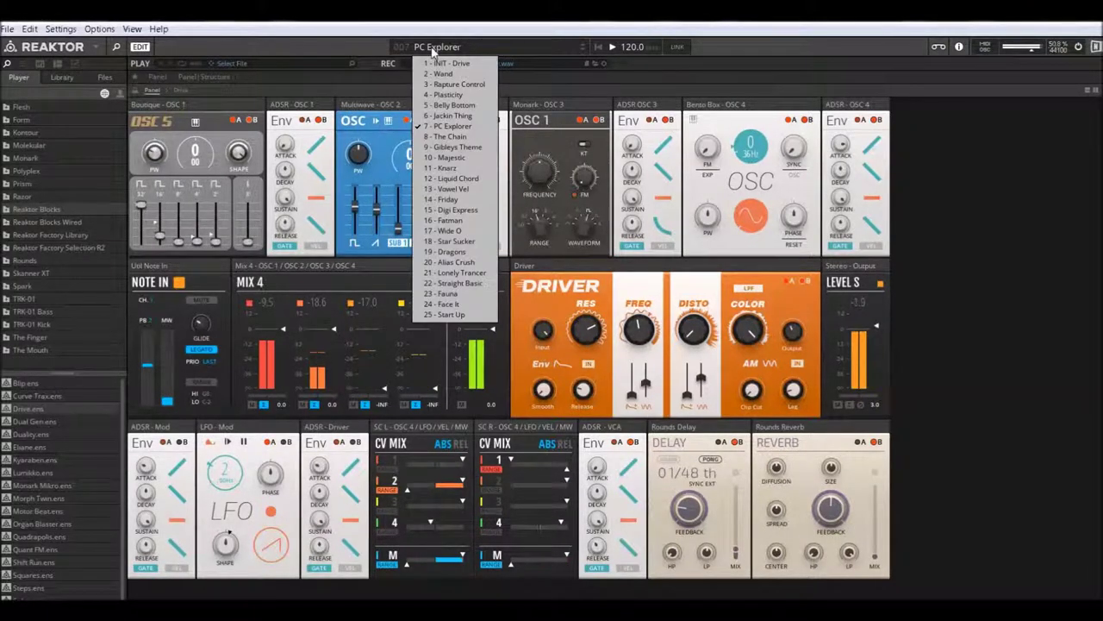
left_click(448, 138)
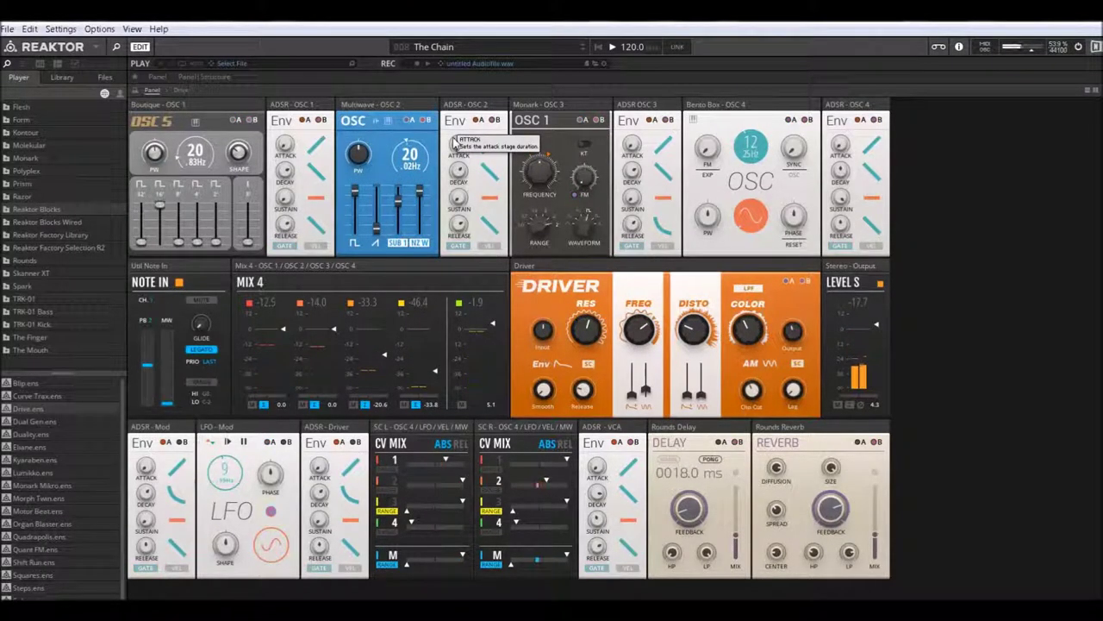
Load the Gibleys Theme snapshot and raise the Monark oscillator's frequency
left_click(584, 50)
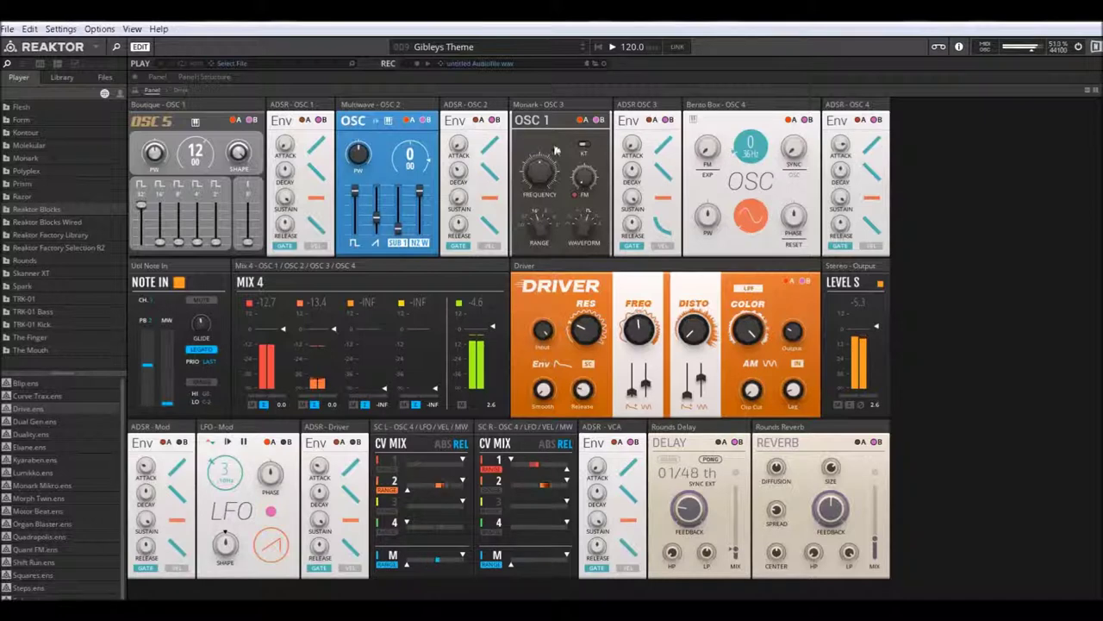
left_click_drag(544, 160, 547, 84)
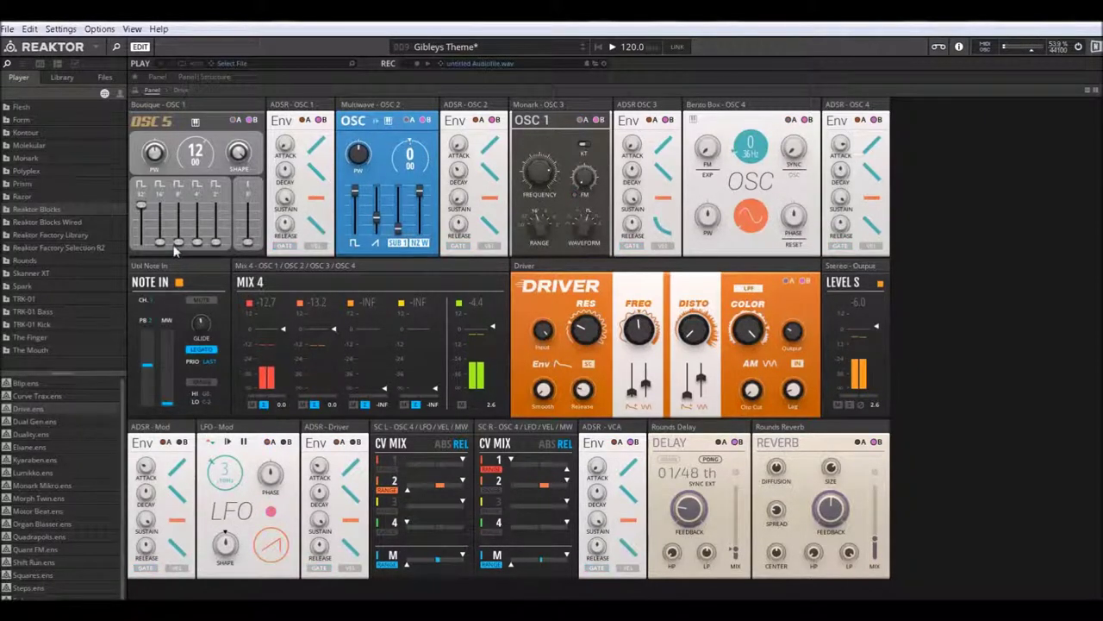
Raise the Boutique oscillator's 16', 8', 4' and 2' levels and the Multiwave's sub level
left_click_drag(159, 243, 180, 204)
left_click_drag(198, 244, 205, 139)
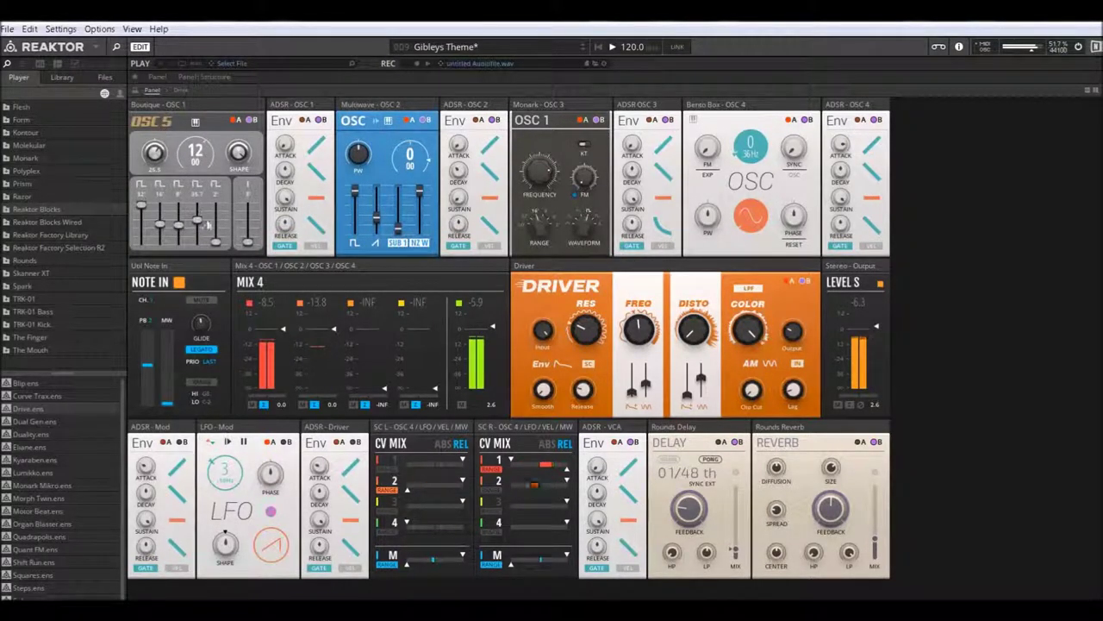
left_click_drag(218, 244, 223, 169)
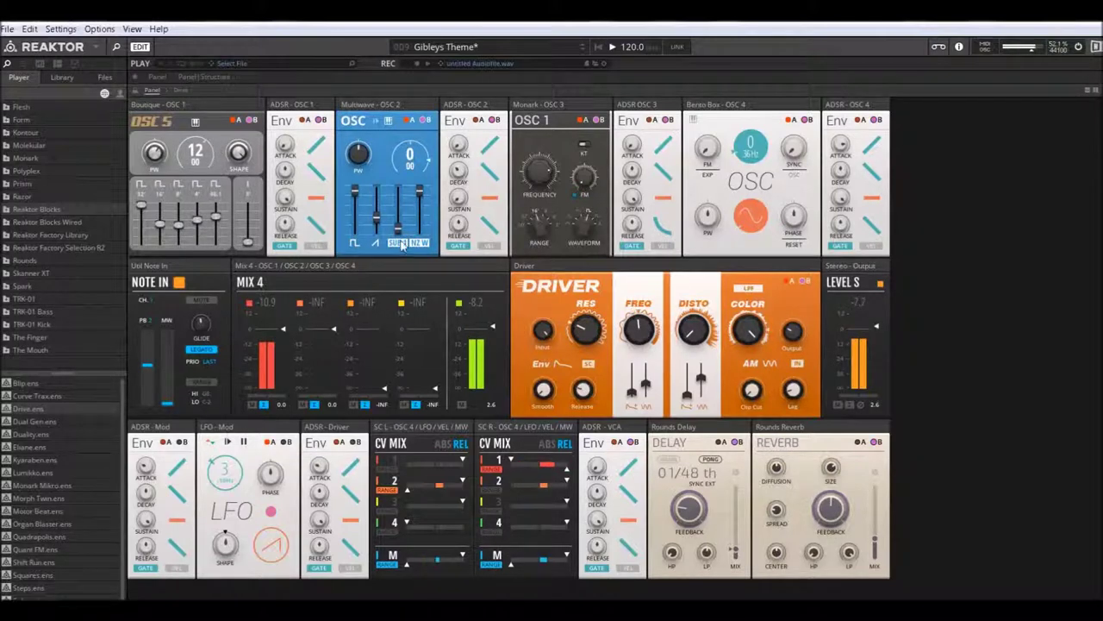
left_click_drag(399, 199, 395, 184)
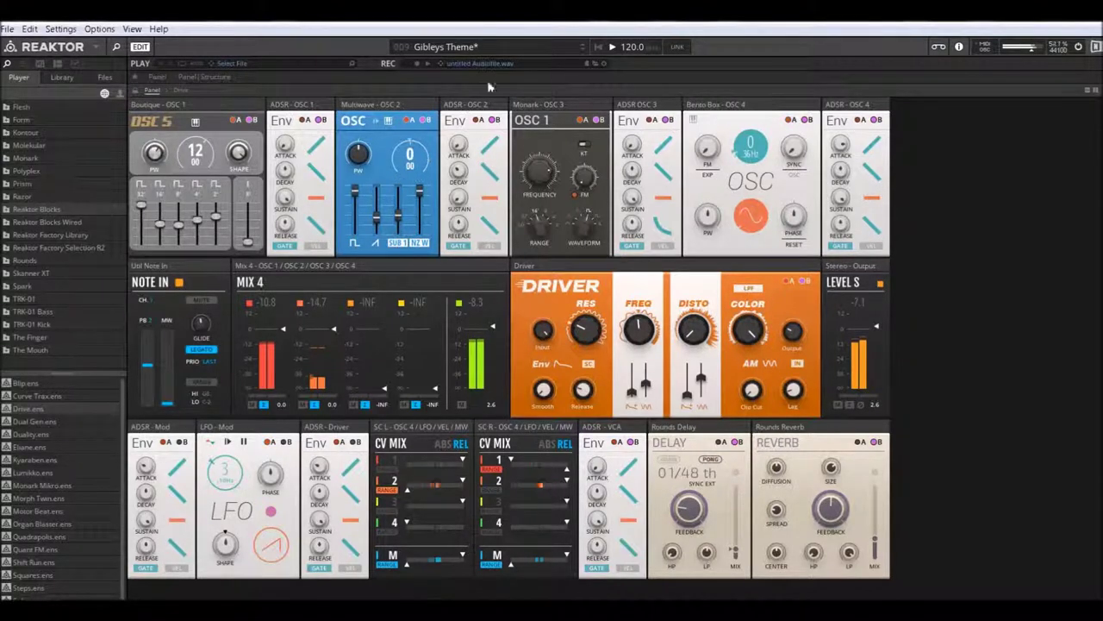
Load the Majestic snapshot and adjust the Monark oscillator's frequency
left_click(582, 49)
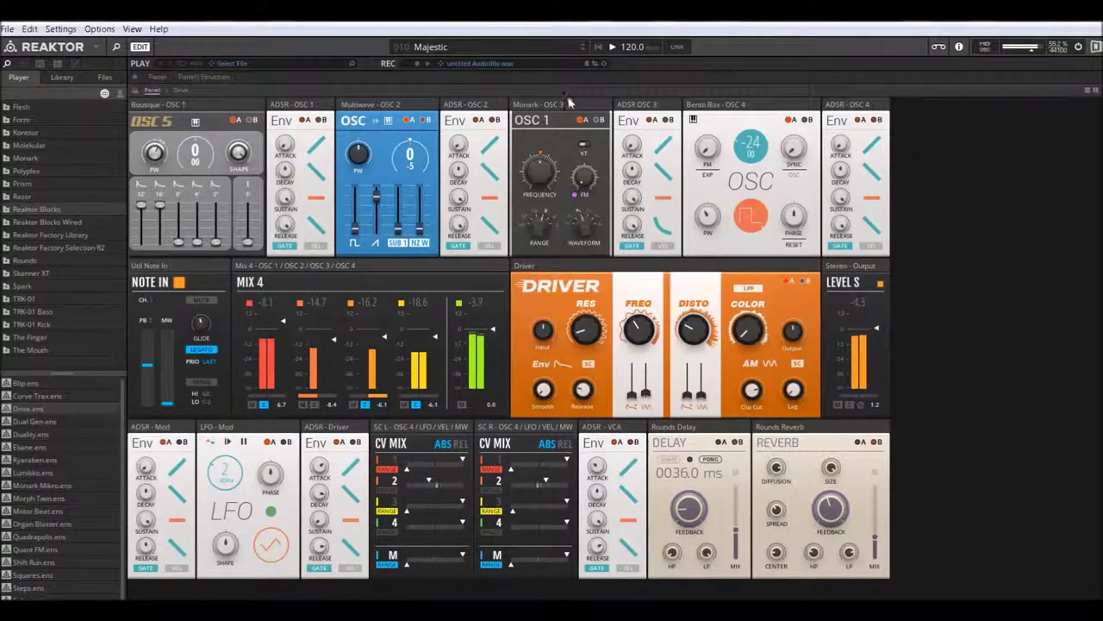
mouse_move(547, 177)
left_mouse_down()
mouse_move(546, 159)
mouse_move(552, 173)
left_mouse_up()
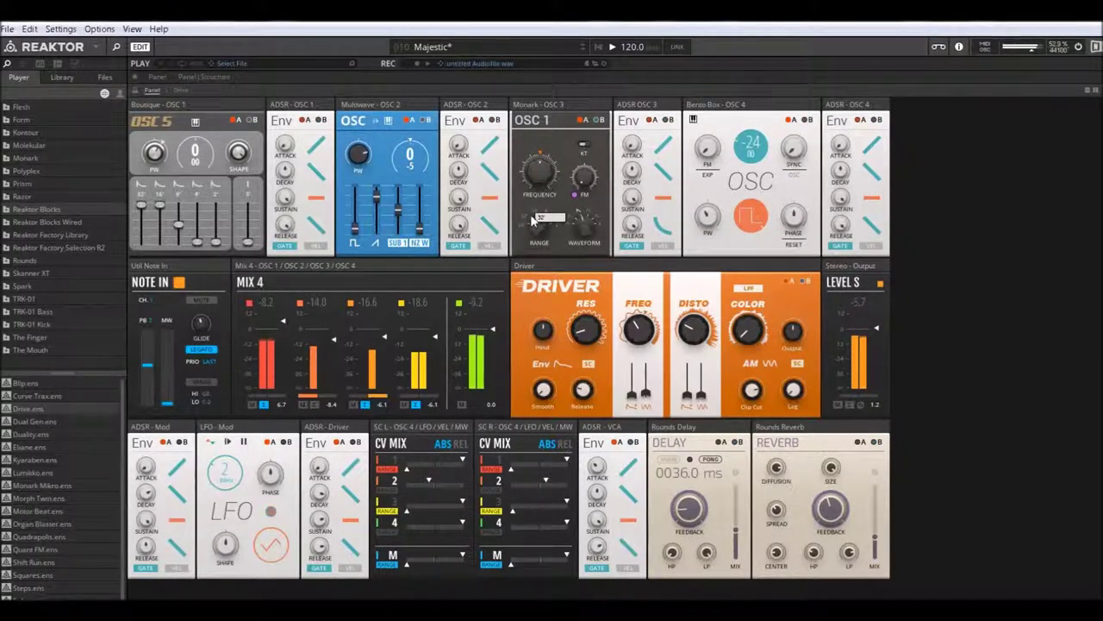
Load the Knarz snapshot
left_click(584, 50)
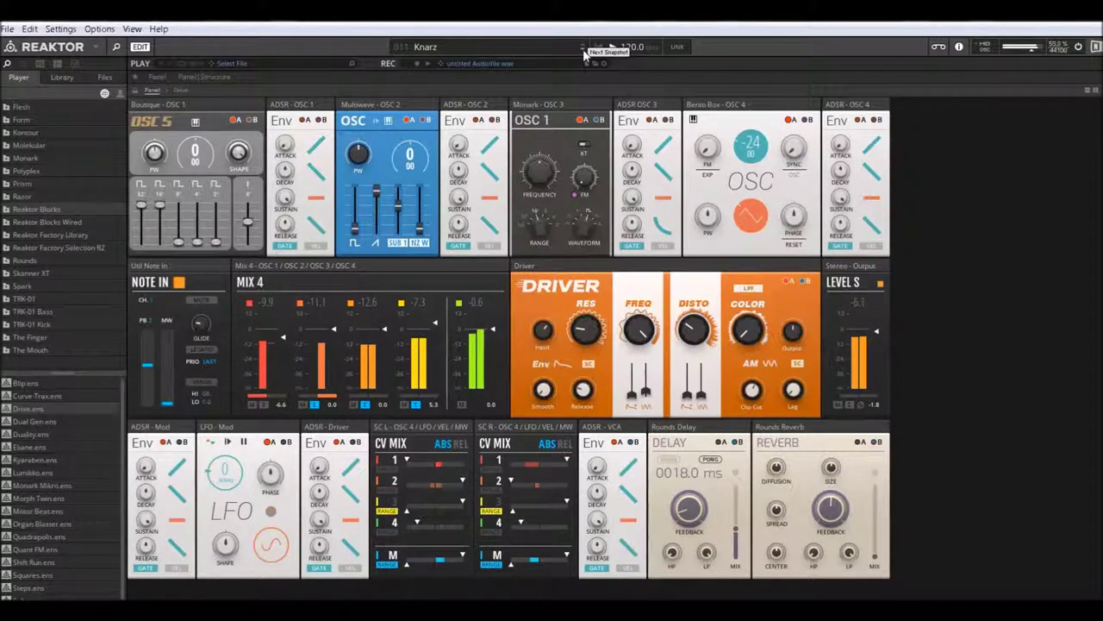
Raise the Driver's Color amount and the Delay and Reverb mix levels in the Knarz snapshot
left_click_drag(746, 331, 744, 163)
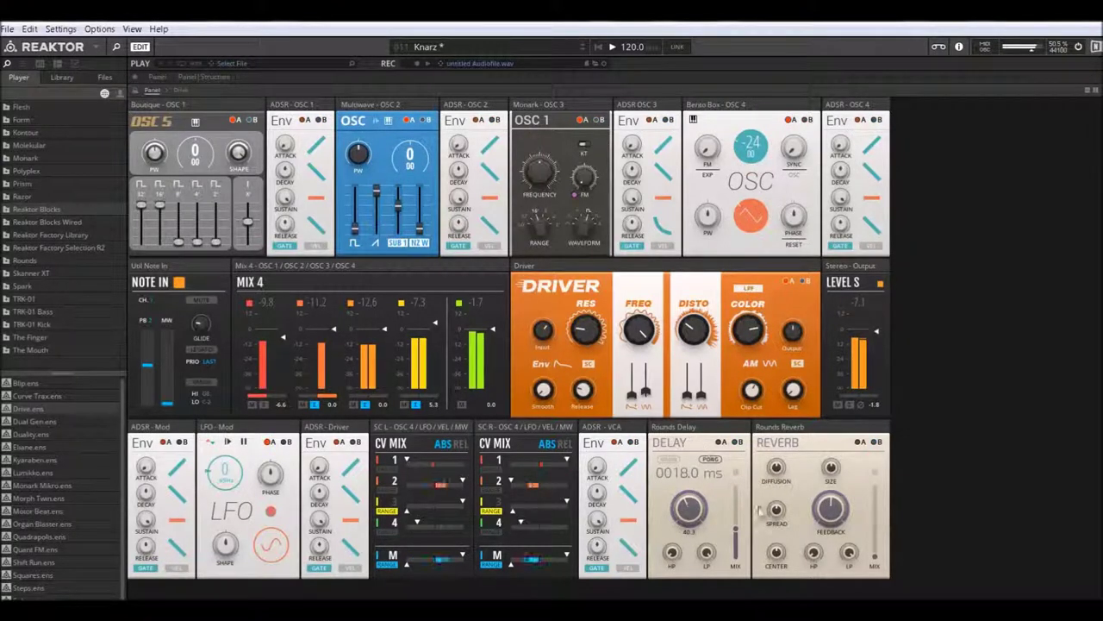
left_click_drag(736, 529, 743, 474)
left_click_drag(876, 552, 884, 519)
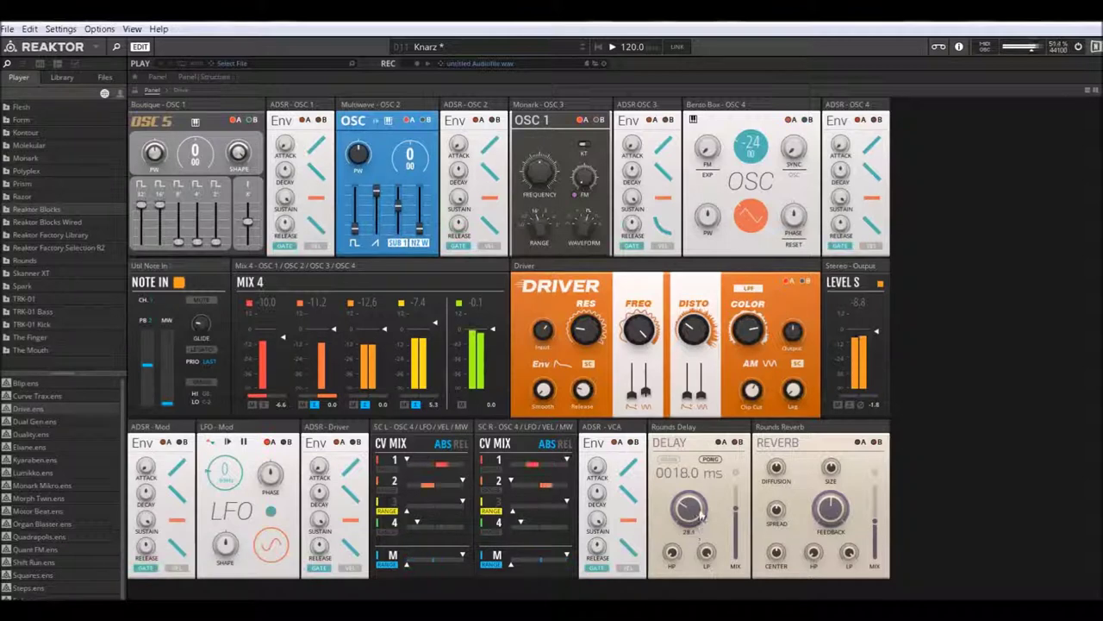
Load the Liquid Chord snapshot and adjust the Bento Box oscillator's pitch and FM amount
left_click(583, 50)
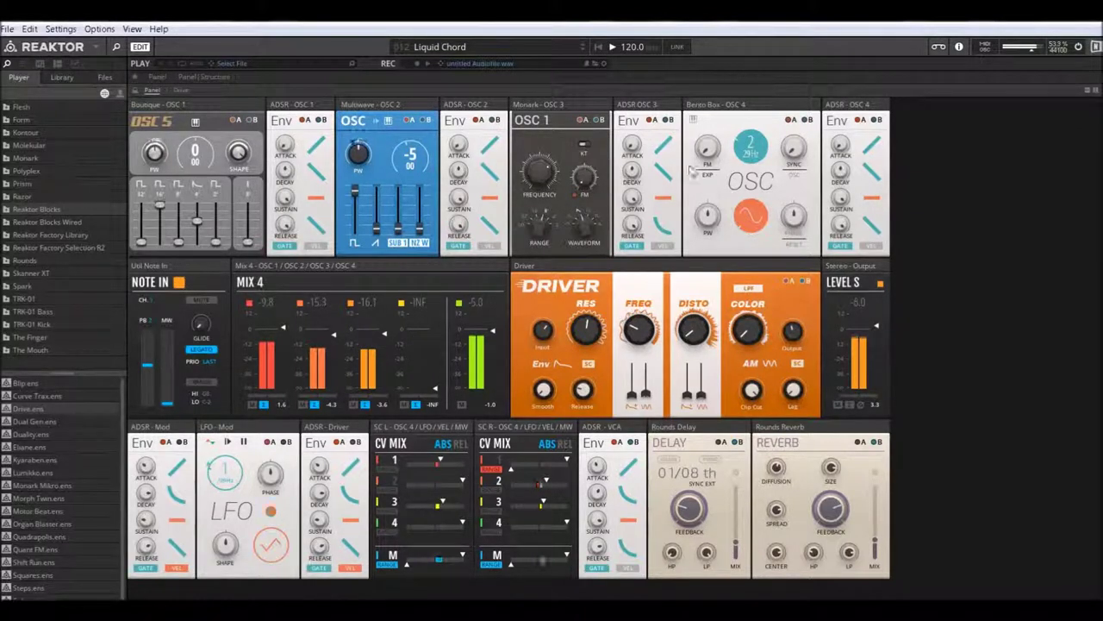
left_click_drag(754, 151, 756, 158)
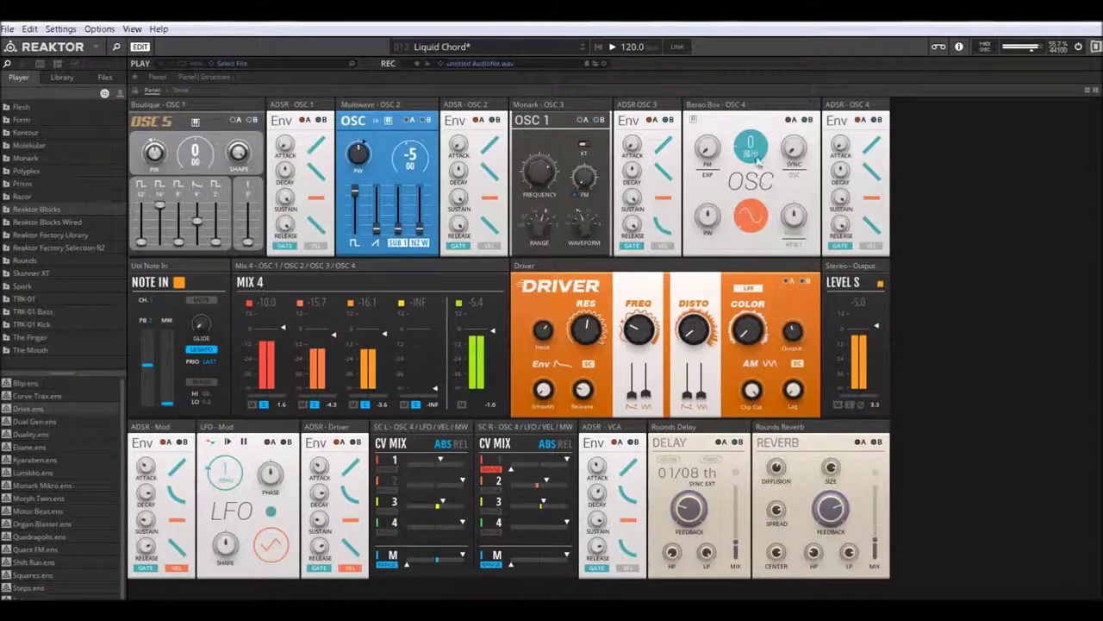
left_click_drag(712, 158, 712, 126)
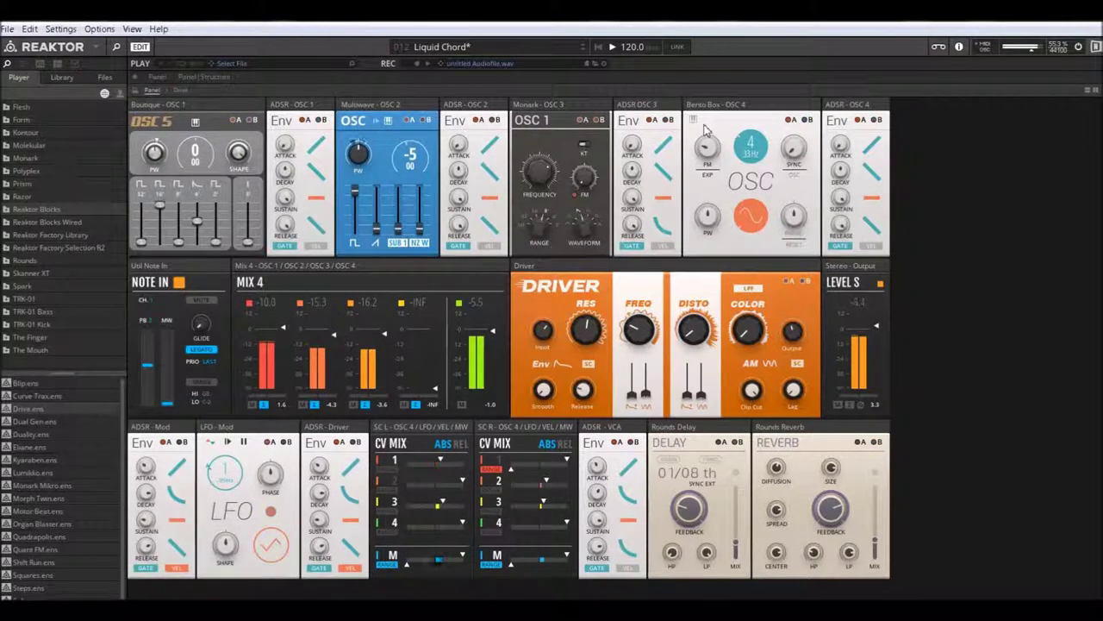
Load the Vowel Vel snapshot, turn the Driver's resonance fully down and adjust its frequency and frequency modulation amounts
left_click(580, 50)
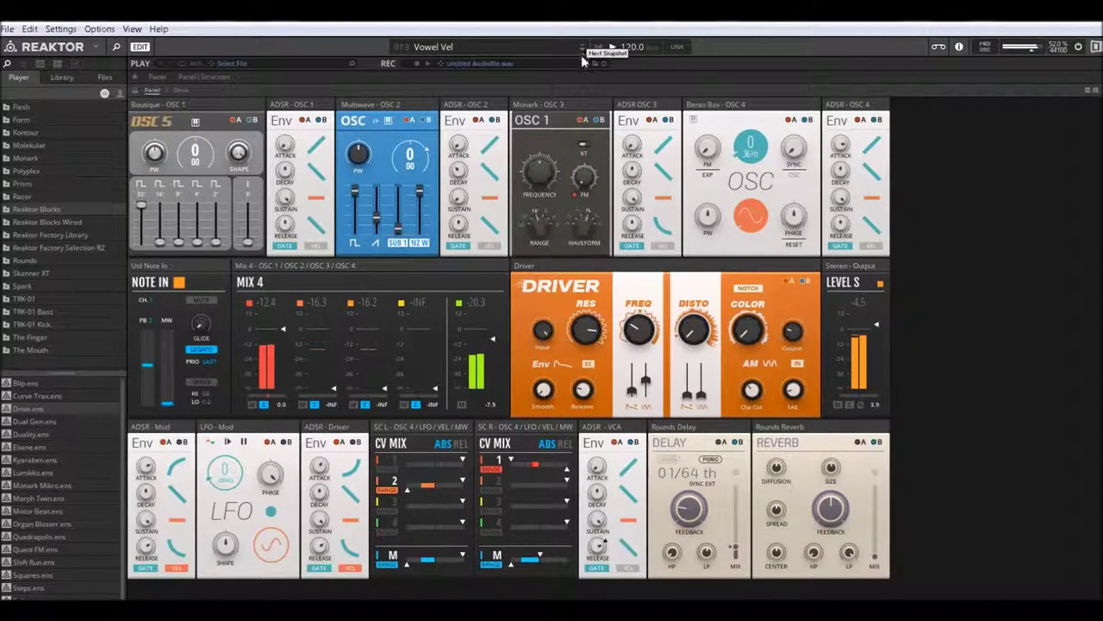
left_click_drag(592, 336, 594, 543)
left_click_drag(633, 336, 642, 290)
left_click_drag(636, 392, 654, 496)
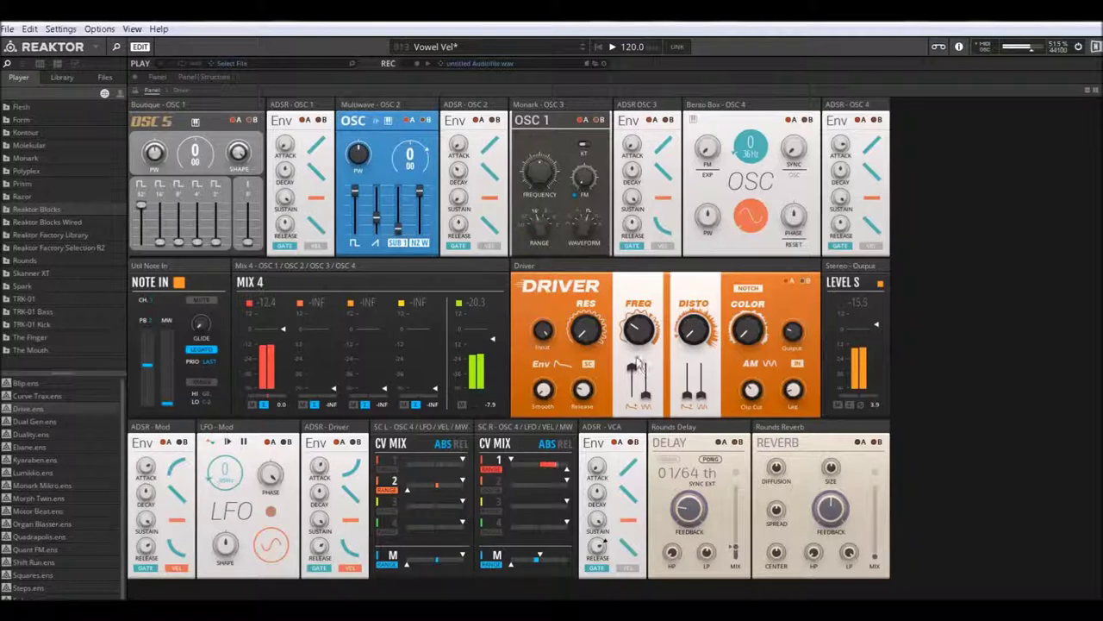
Load the Friday snapshot, followed by Digi Express
left_click(581, 49)
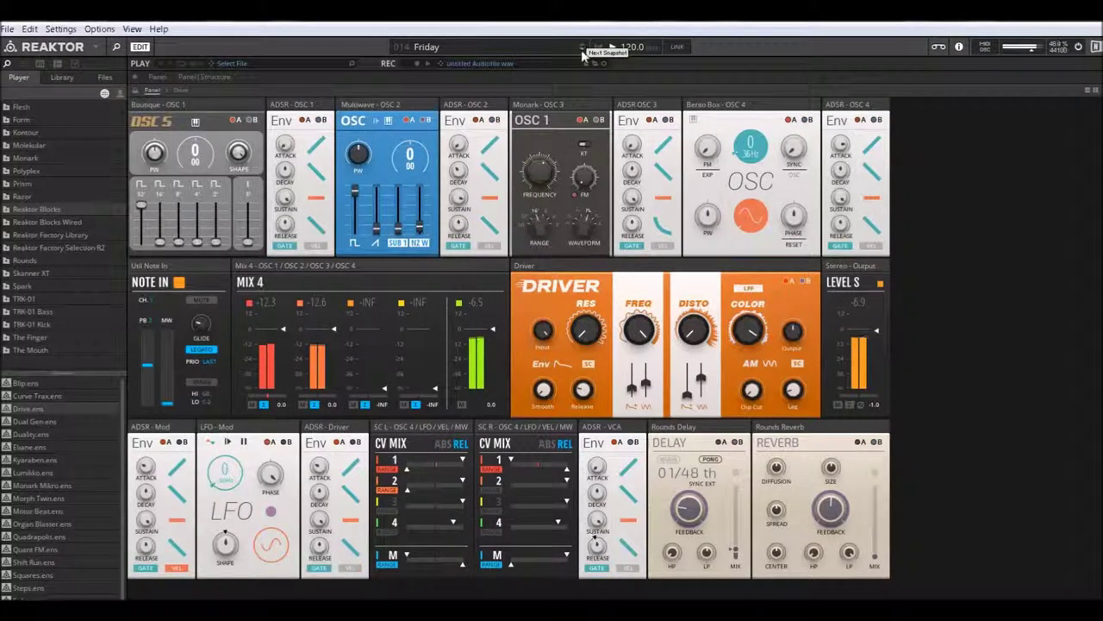
left_click(583, 49)
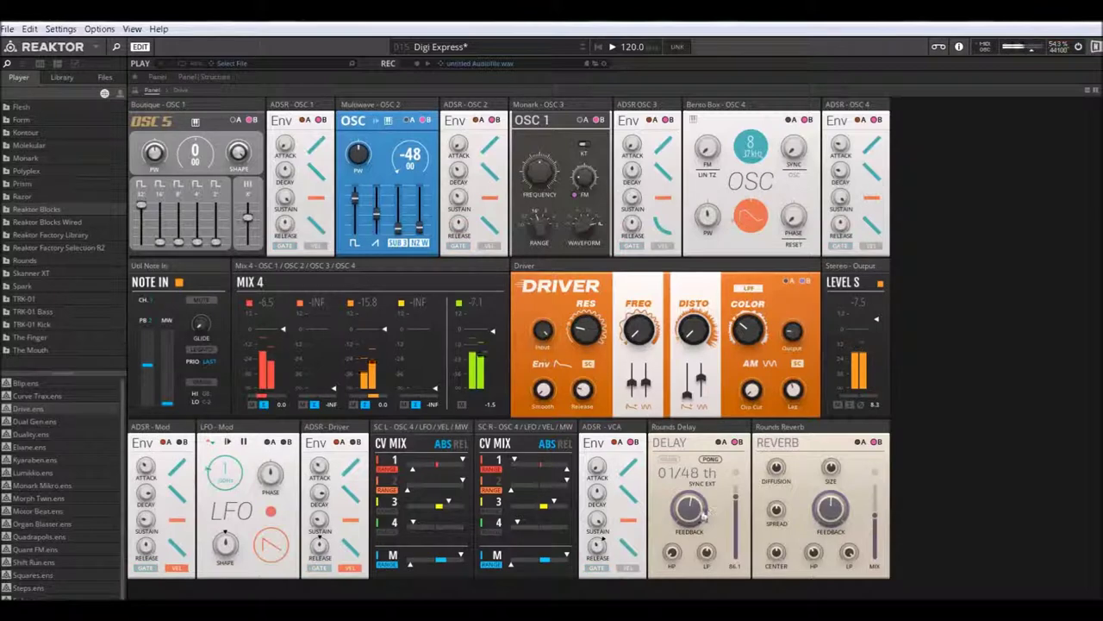
Set the Rounds Delay time to 1/8 and lower its feedback and mix in Digi Express
left_click_drag(692, 517, 700, 571)
left_click_drag(691, 474, 688, 522)
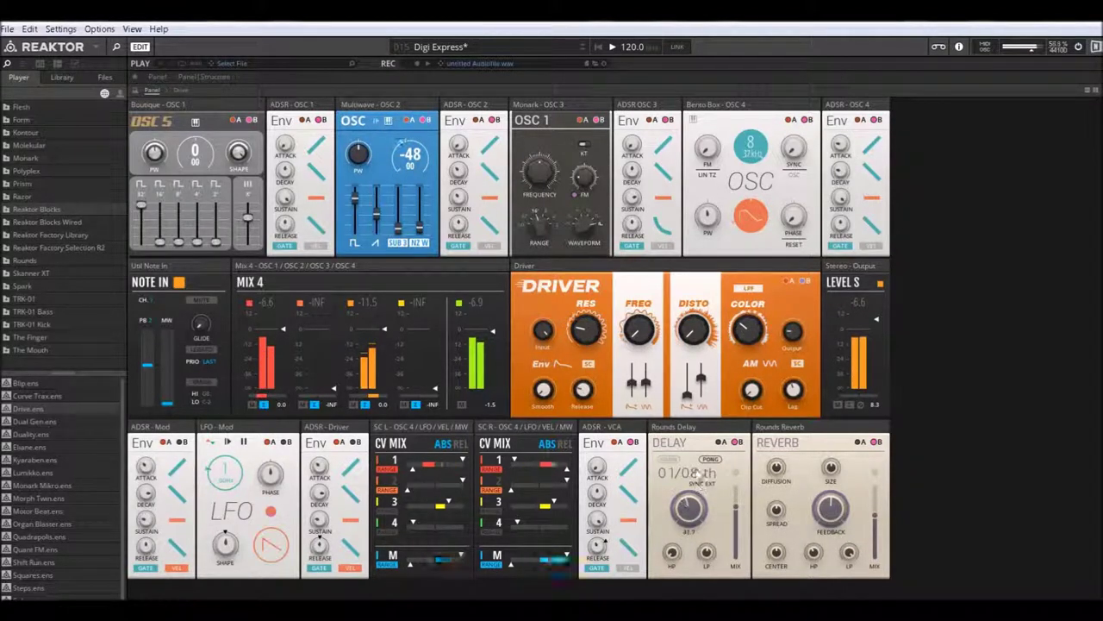
left_click_drag(738, 511, 735, 577)
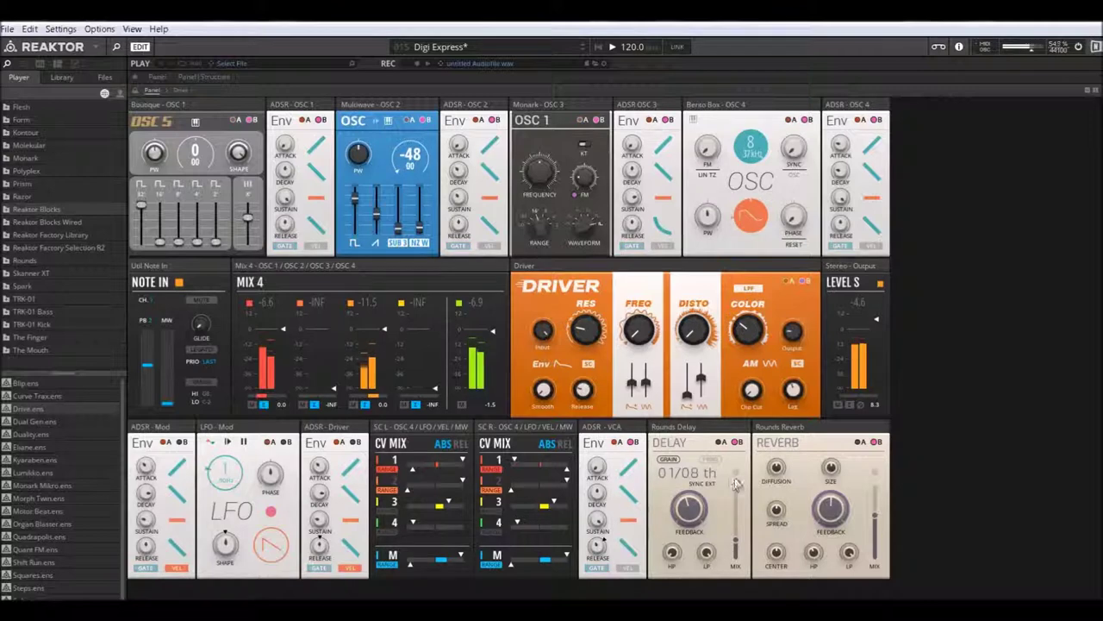
Load the Fatman snapshot, followed by Wide O
left_click(583, 50)
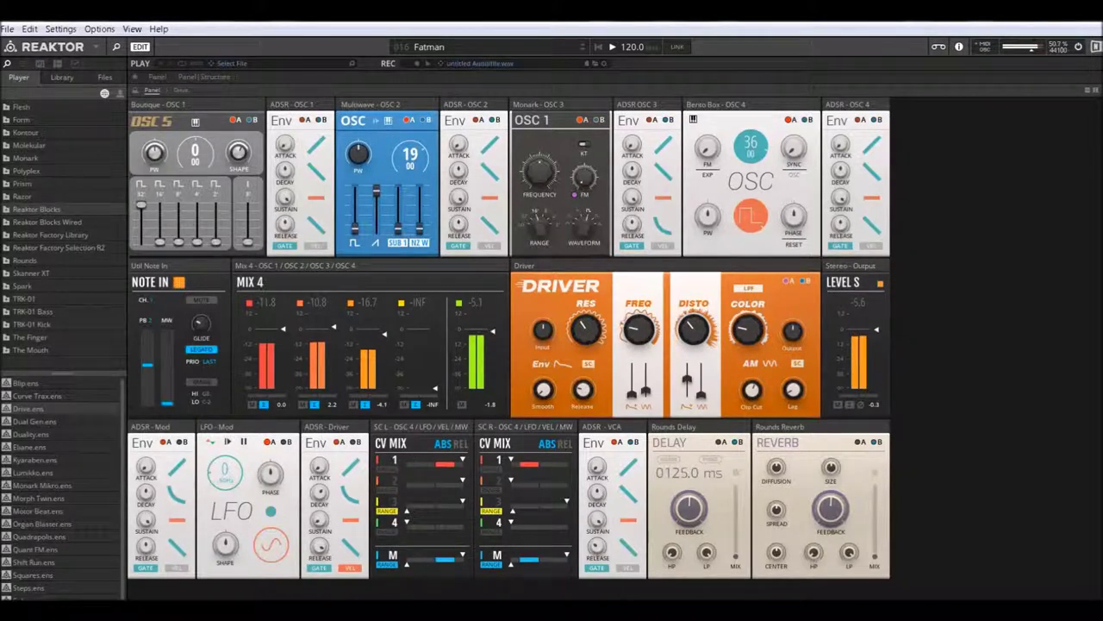
left_click(435, 48)
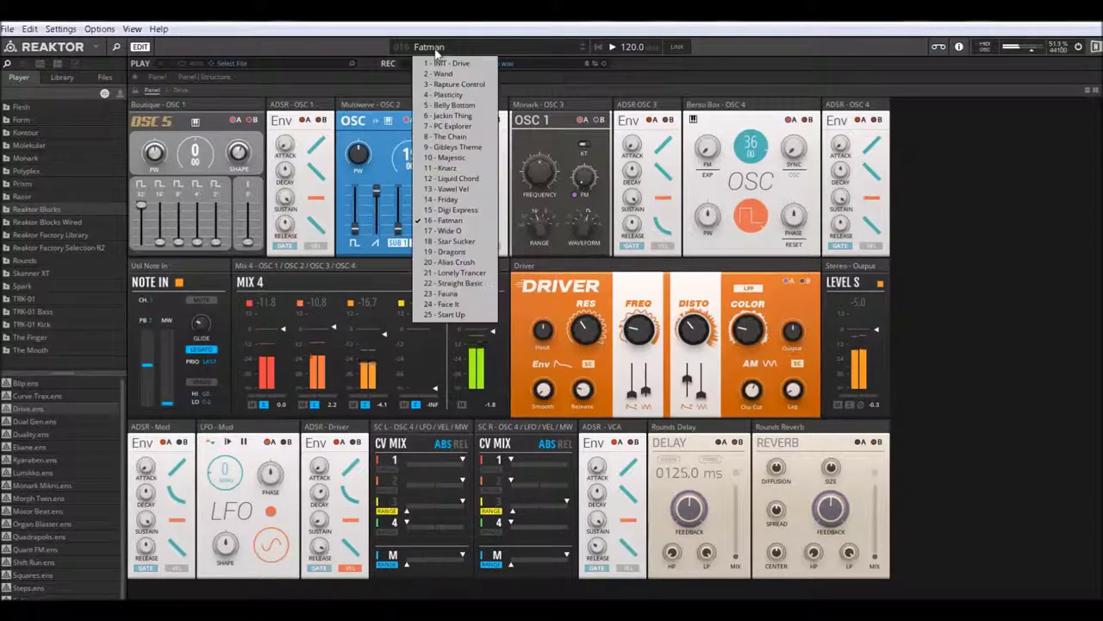
left_click(450, 231)
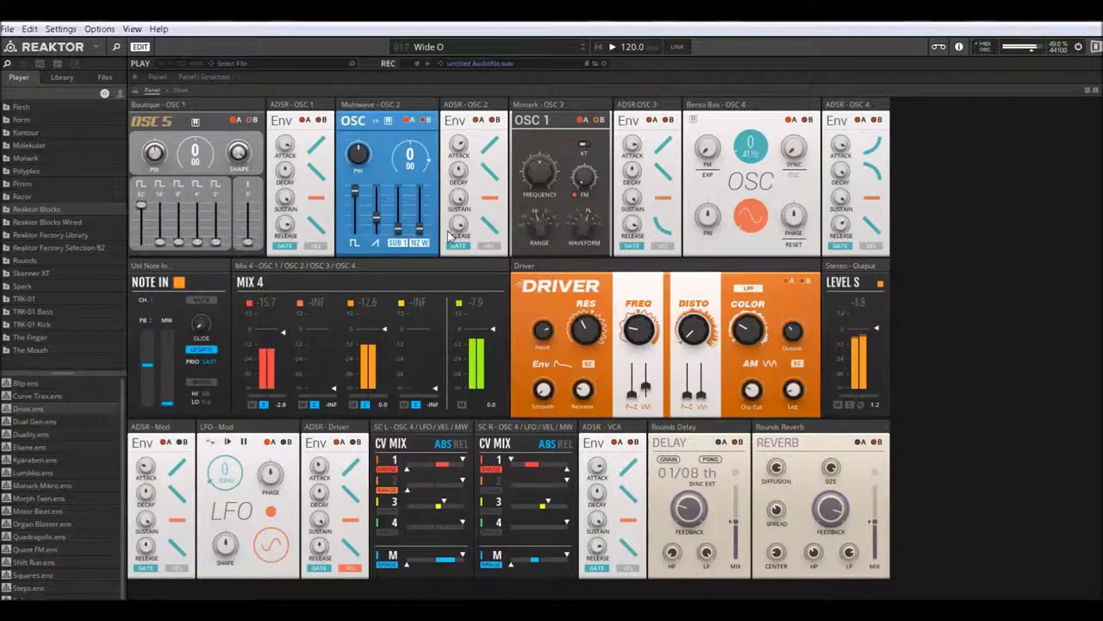
Load the Star Sucker, Dragons and Alias Crush snapshots one after another
left_click(584, 48)
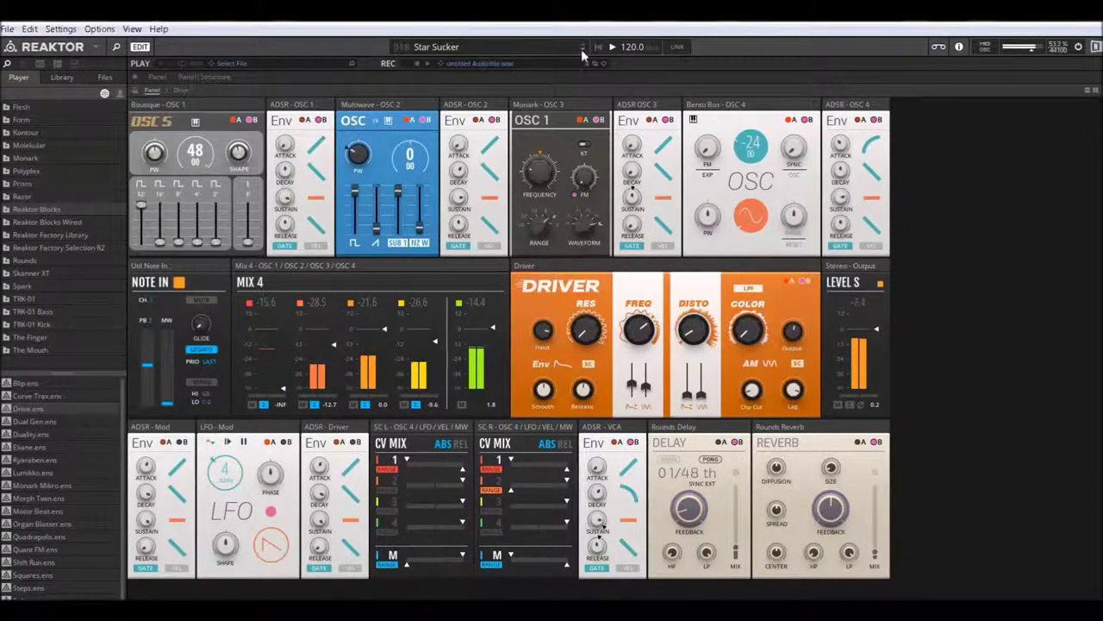
left_click(582, 49)
left_click(469, 46)
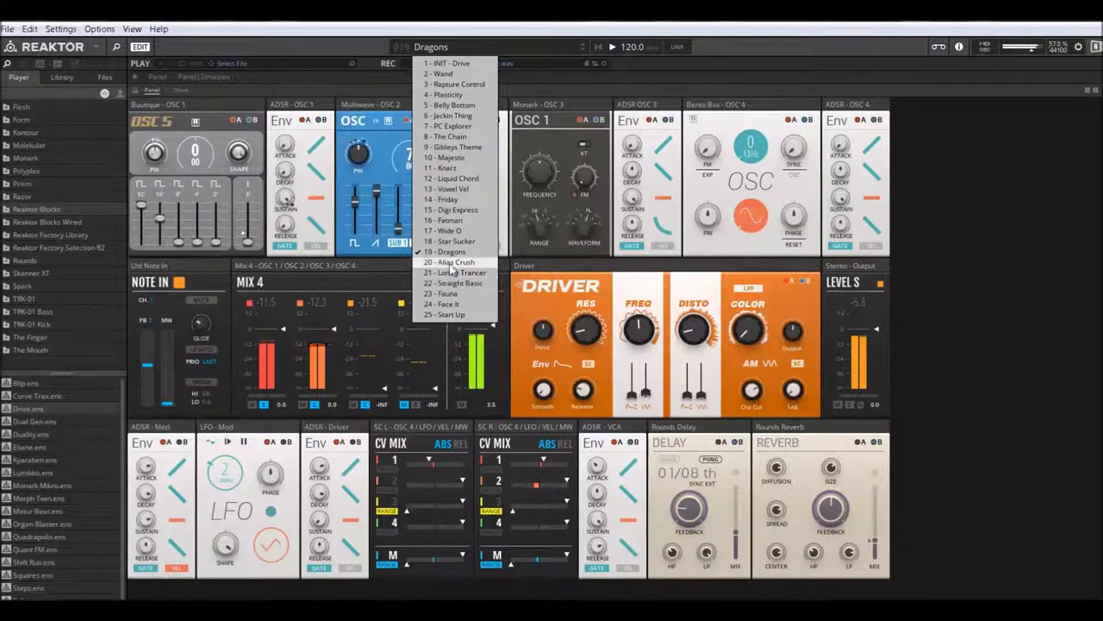
left_click(450, 264)
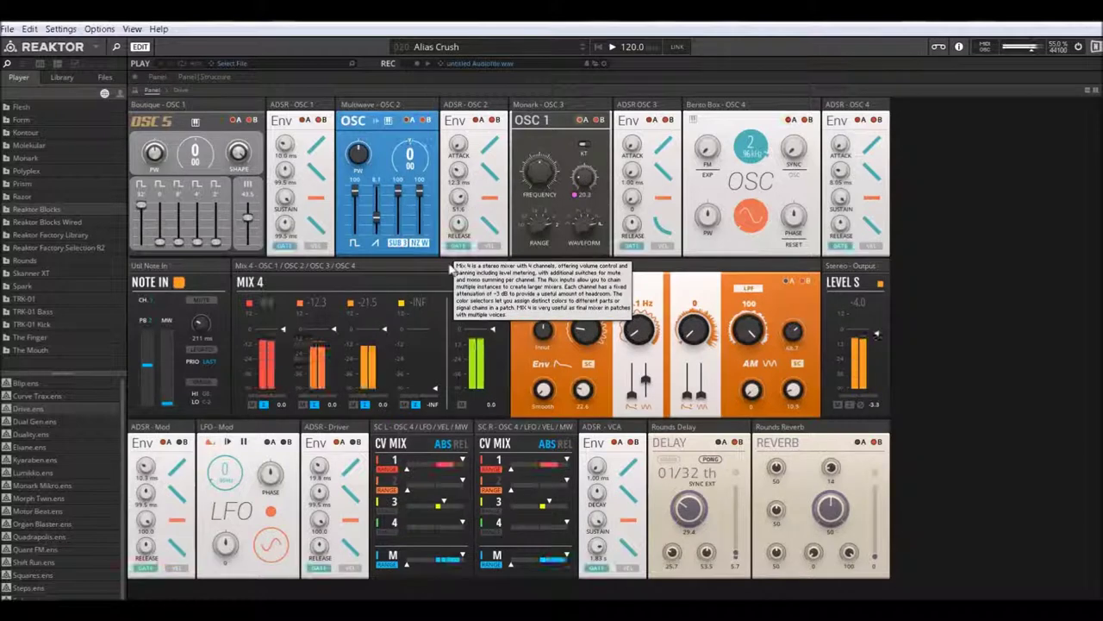
Load the Lonely Trancer, Straight Basic and Fauna snapshots one after another
left_click(584, 51)
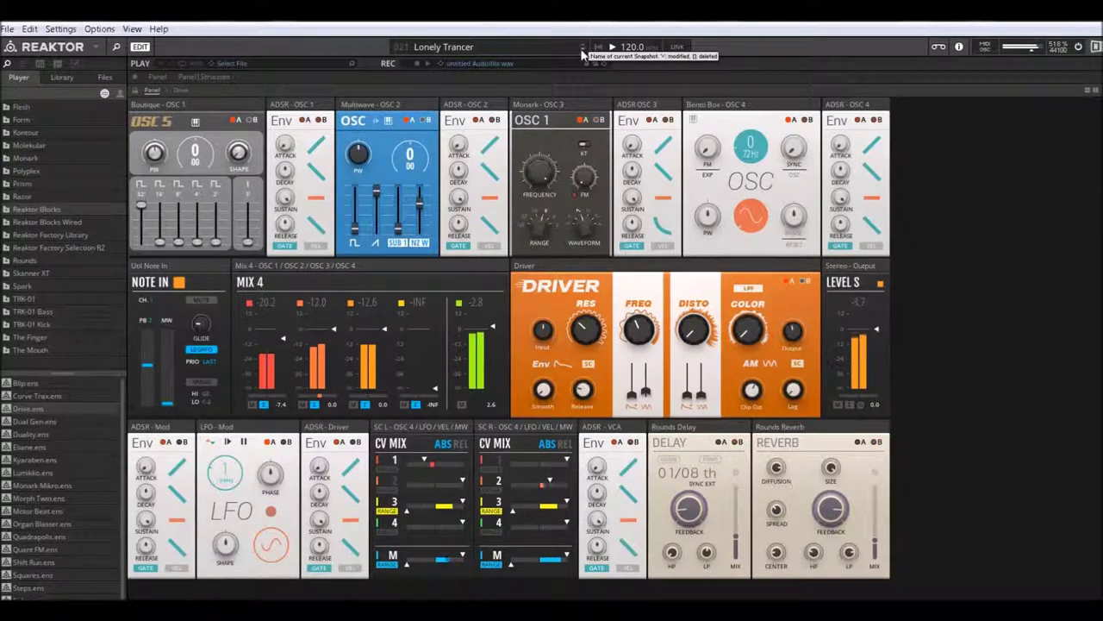
left_click(583, 51)
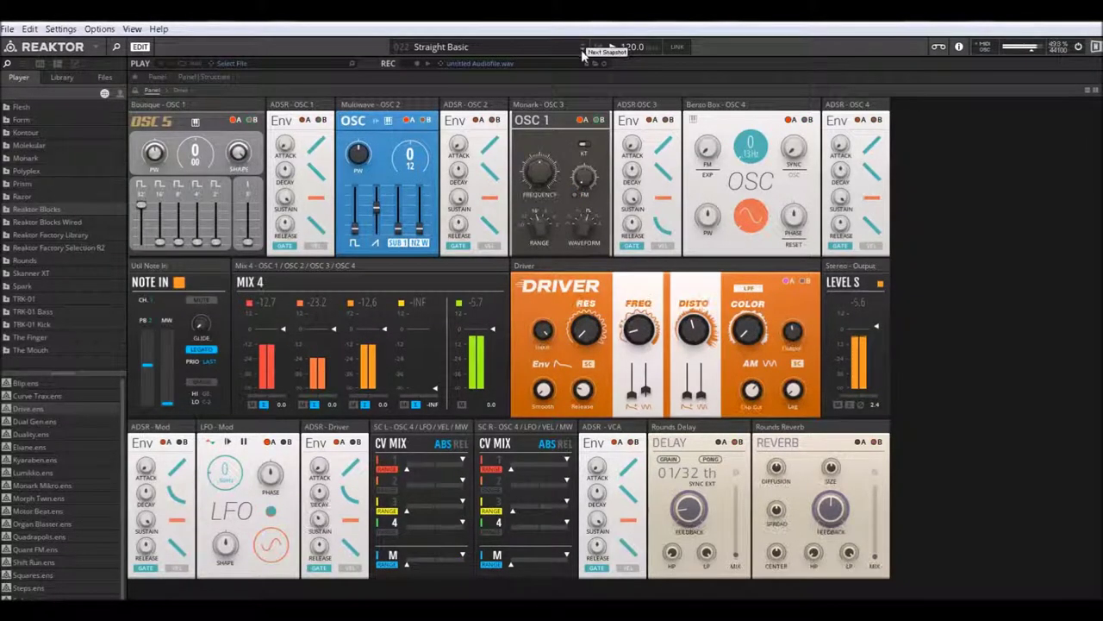
left_click(453, 49)
left_click(445, 294)
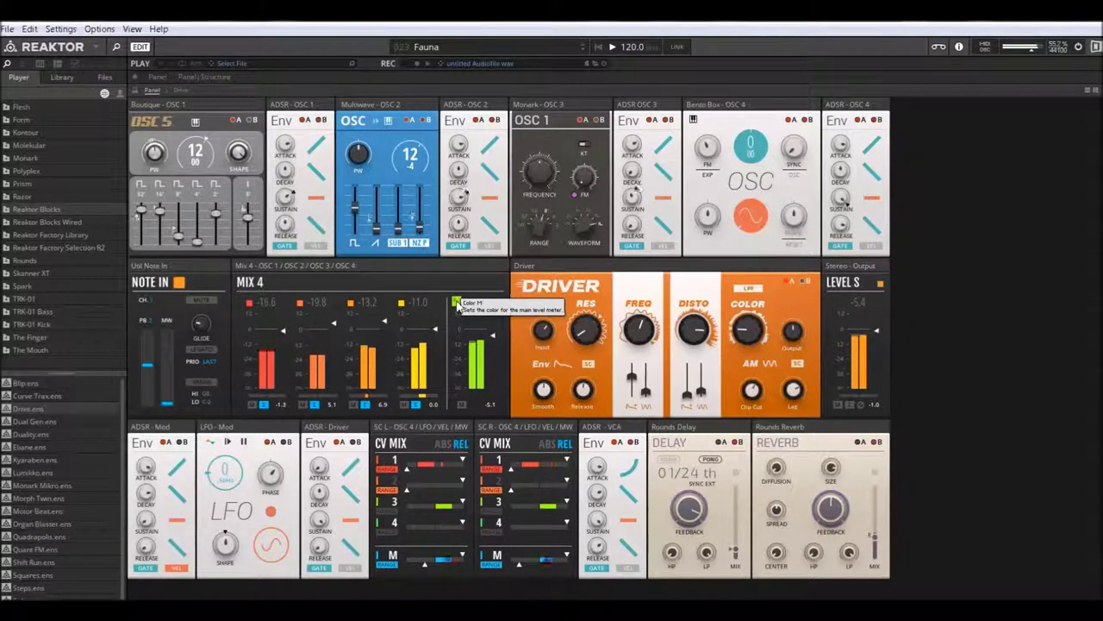
Load the Face It snapshot and raise the Monark oscillator's FM amount and frequency
left_click(427, 49)
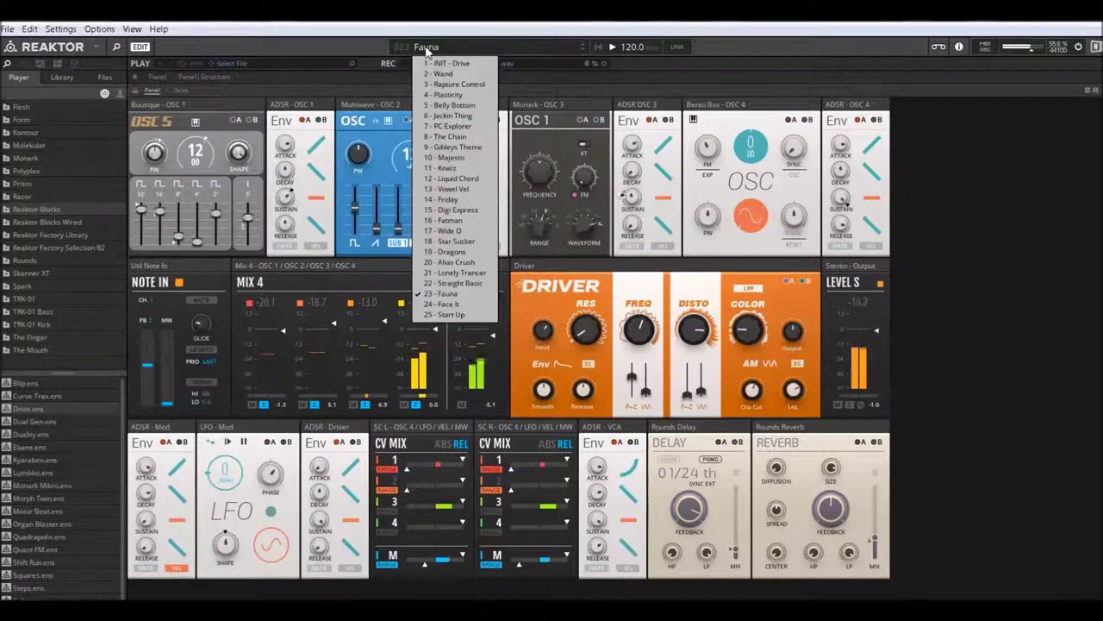
left_click(441, 303)
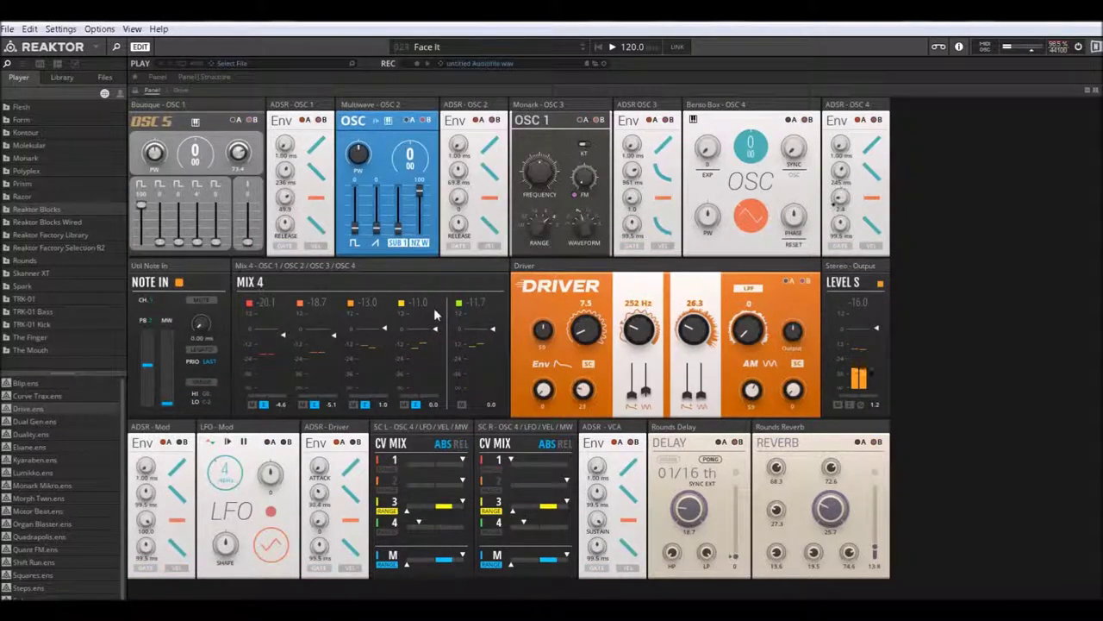
left_click_drag(588, 182, 572, 68)
left_click_drag(542, 178, 584, 57)
Load the Start Up snapshot, turn the Driver's frequency fully down and set its distortion to 0
left_click(582, 50)
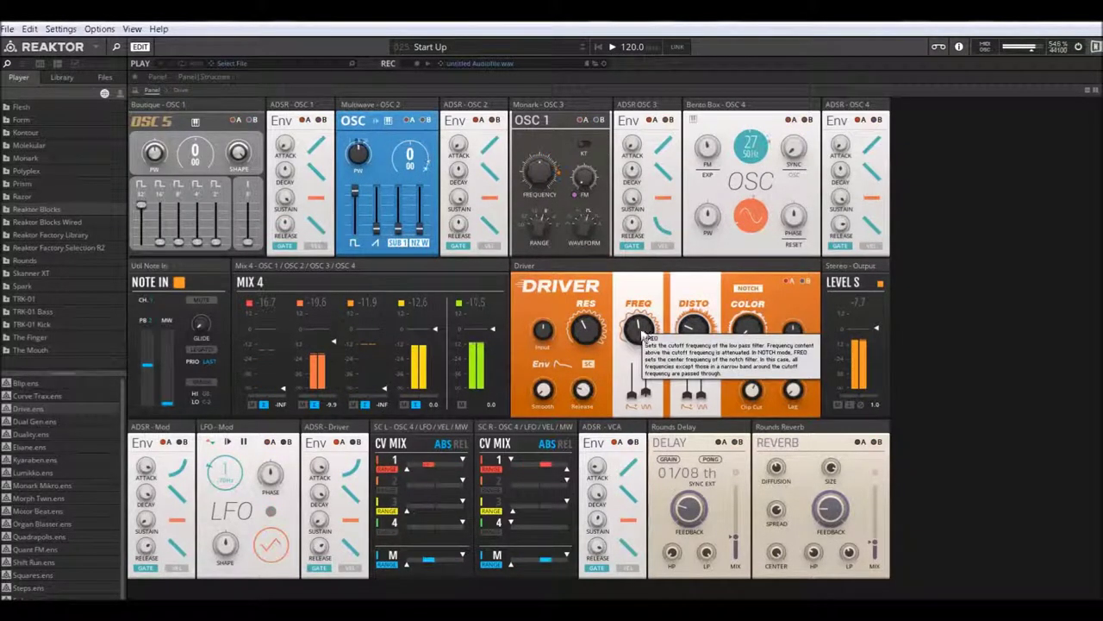
left_click_drag(640, 334, 651, 424)
left_click_drag(695, 337, 647, 381)
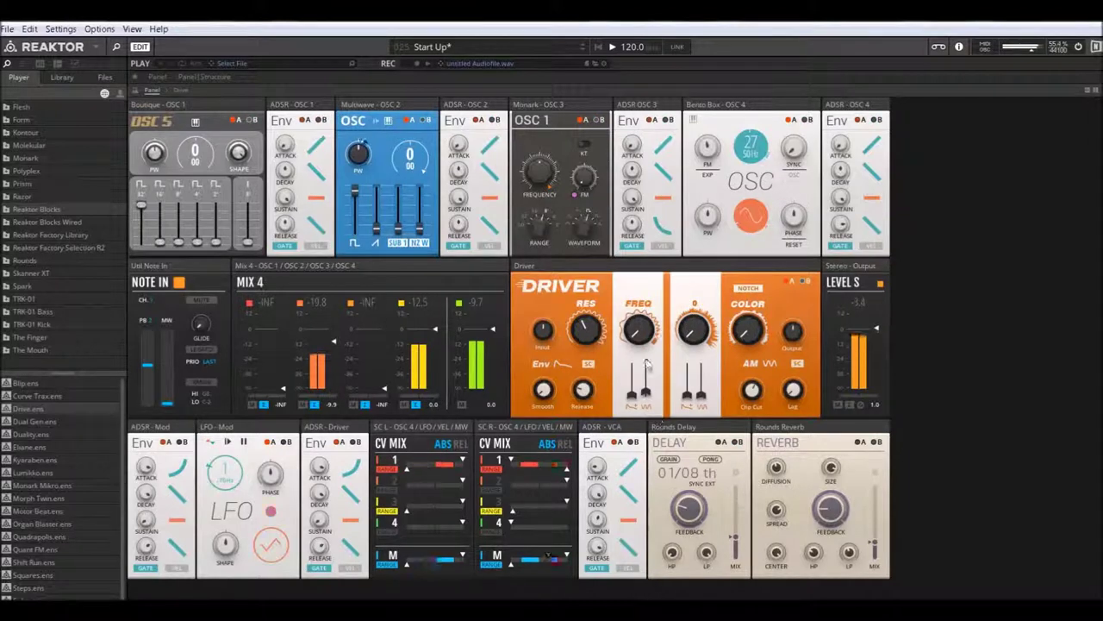